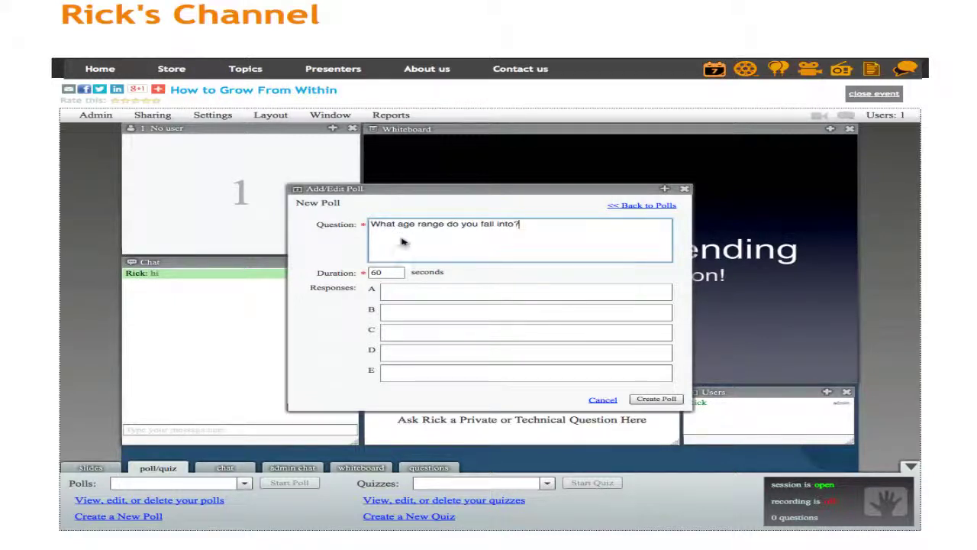
Fill the age-range poll's responses A to D with 10-15, 16-25, 26-40 and 41+, and create the poll
{"action": "left_click", "coordinate": [410, 292]}
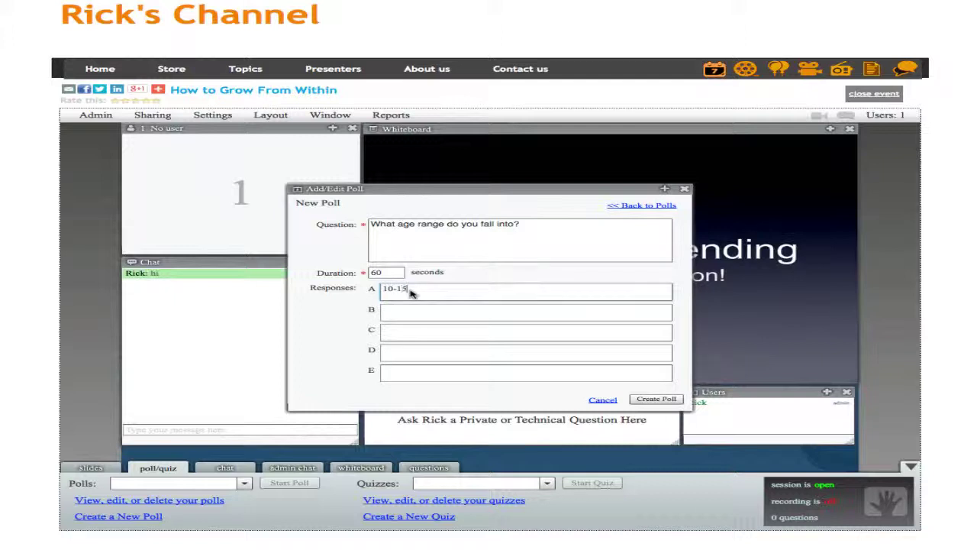
{"action": "left_click", "coordinate": [415, 313]}
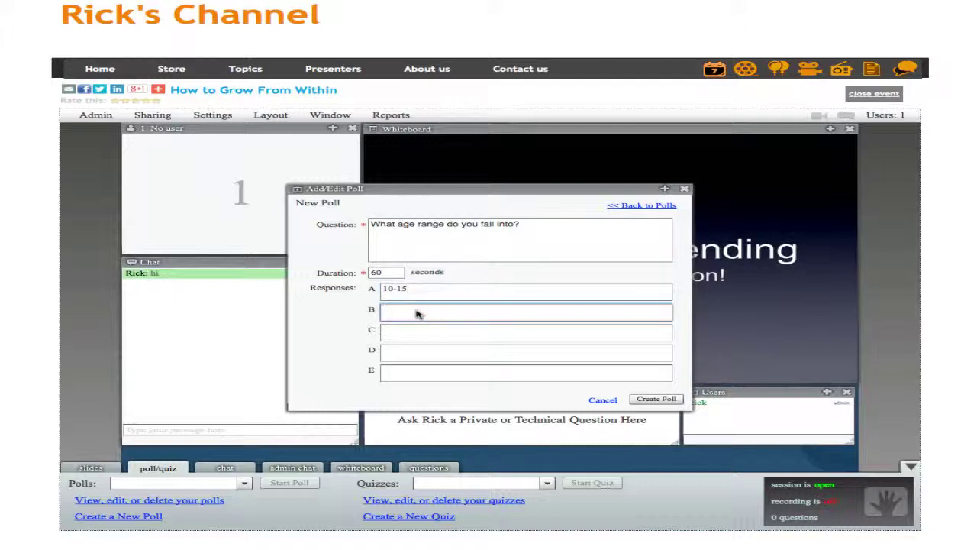
{"action": "type", "text": "16-25"}
{"action": "left_click", "coordinate": [393, 332]}
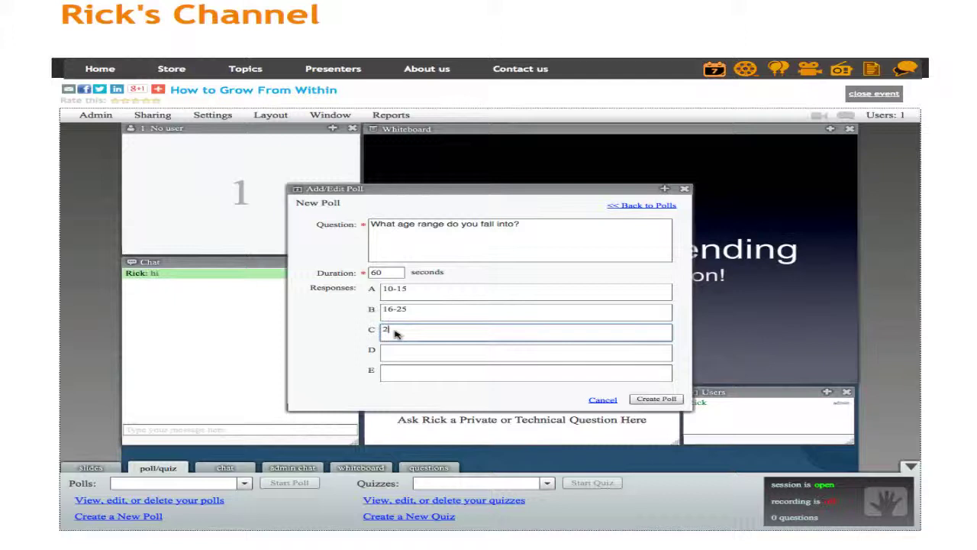
{"action": "type", "text": "26-40"}
{"action": "left_click", "coordinate": [401, 350]}
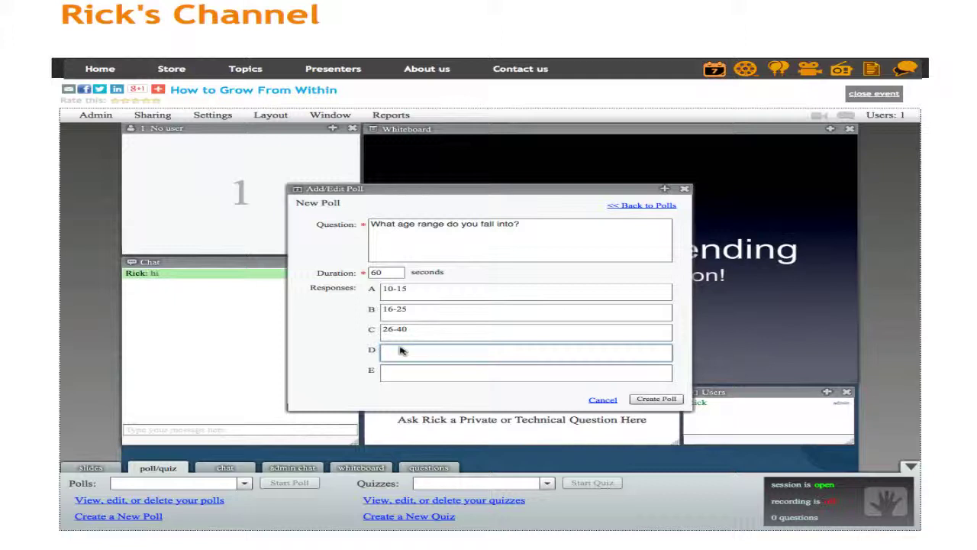
{"action": "type", "text": "41+"}
{"action": "left_click", "coordinate": [655, 400]}
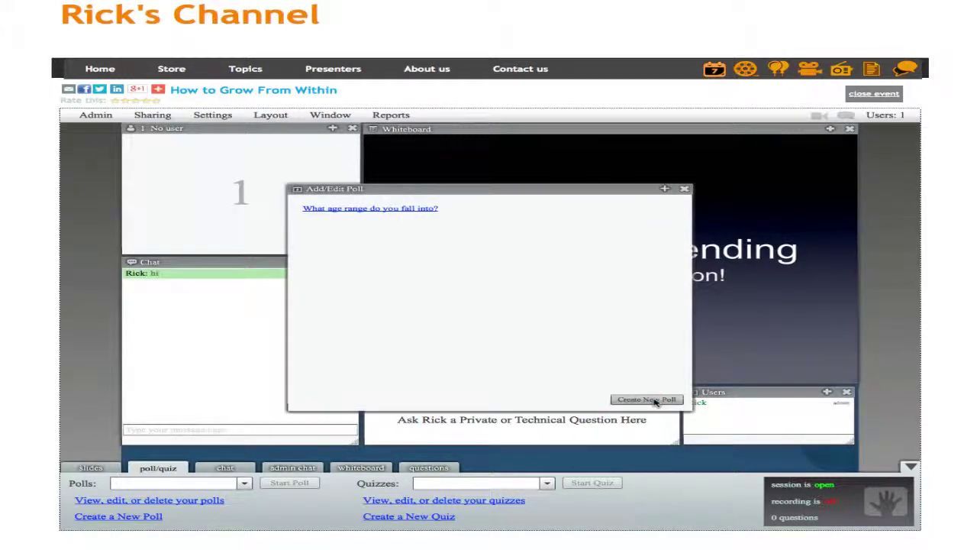
{"action": "mouse_move", "coordinate": [348, 212]}
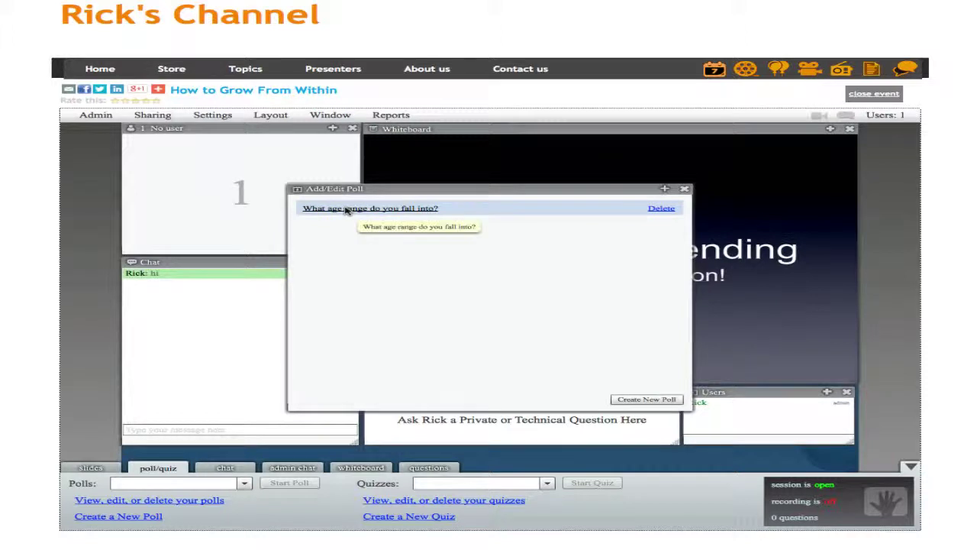
{"action": "left_click", "coordinate": [684, 188]}
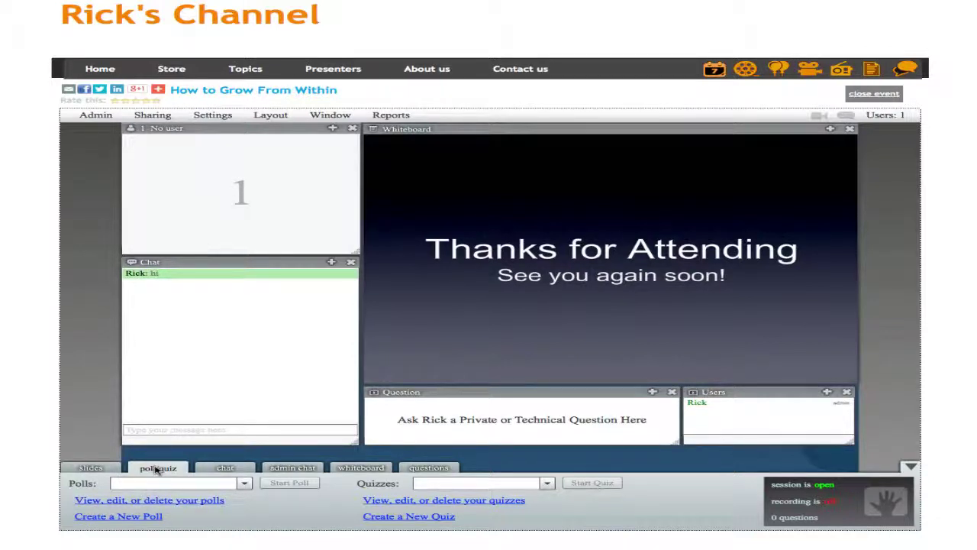
Start the poll "What age range do you fall into?" for the session
{"action": "left_click", "coordinate": [245, 484]}
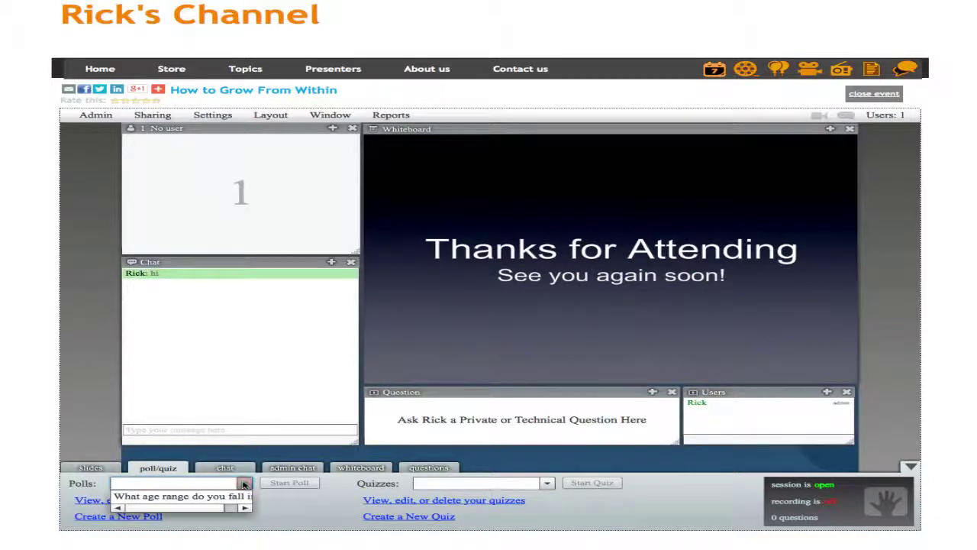
{"action": "left_click", "coordinate": [196, 498]}
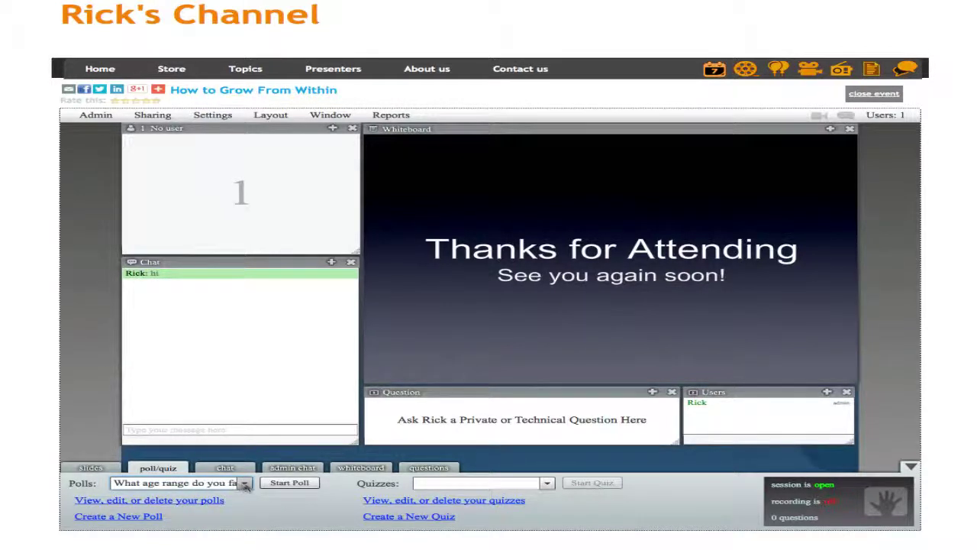
{"action": "left_click", "coordinate": [289, 482]}
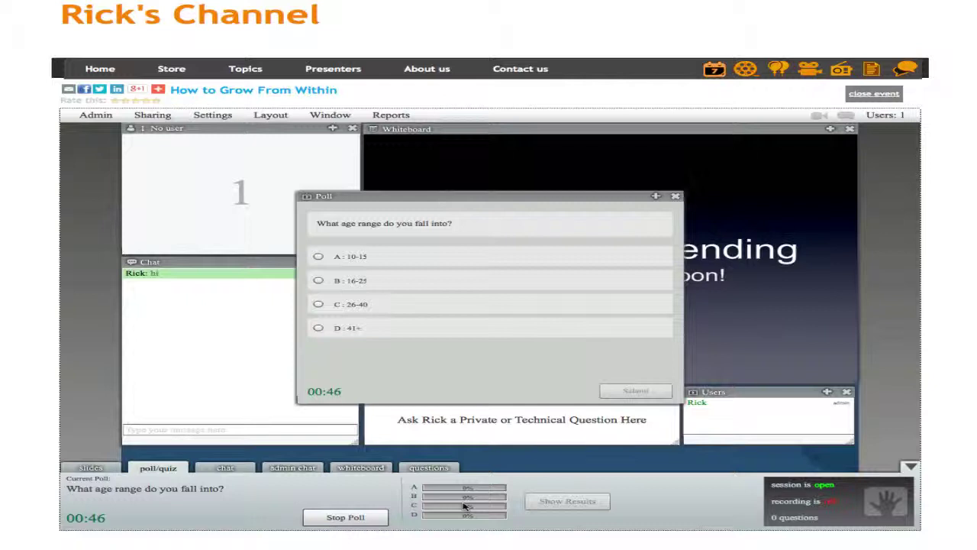
Answer the running poll with C: 26-40 and submit the response
{"action": "left_click", "coordinate": [320, 280]}
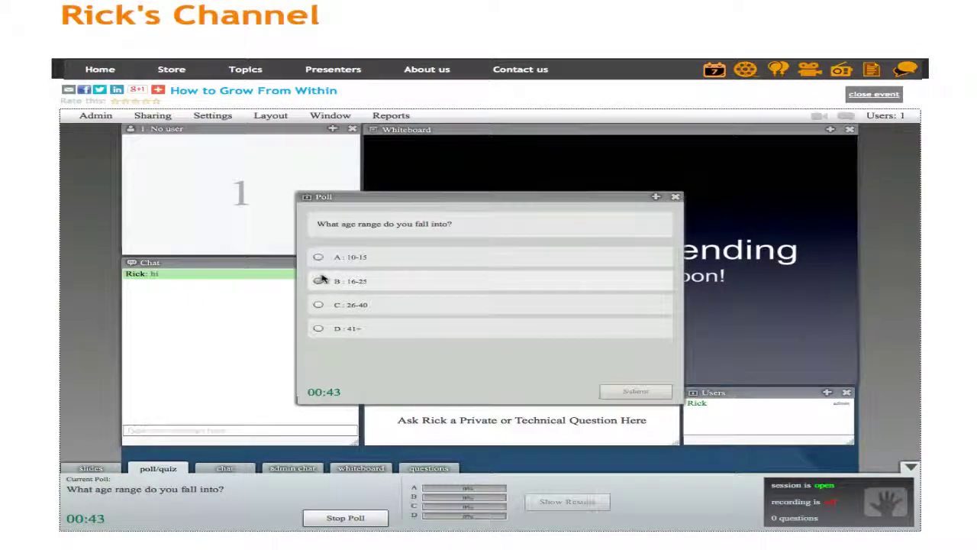
{"action": "left_click", "coordinate": [319, 304]}
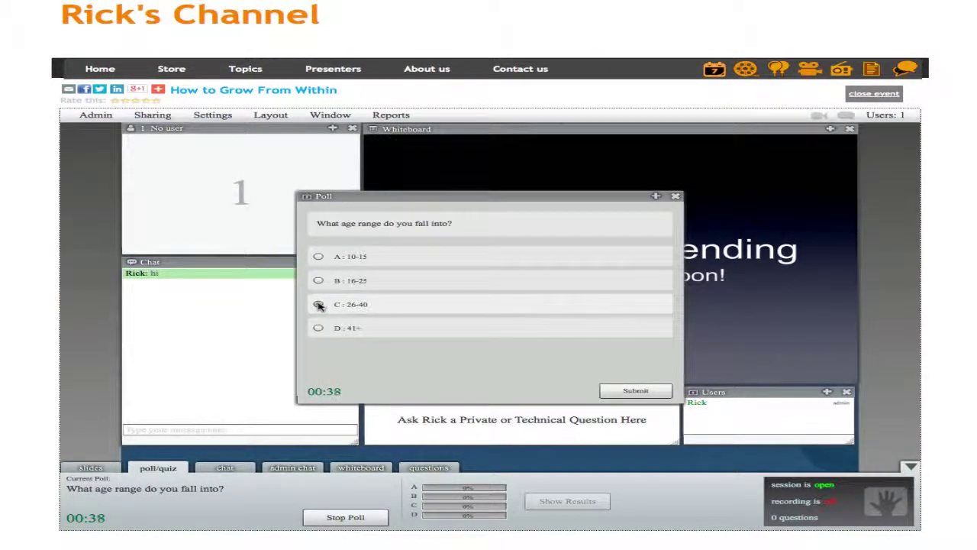
{"action": "left_click", "coordinate": [648, 391]}
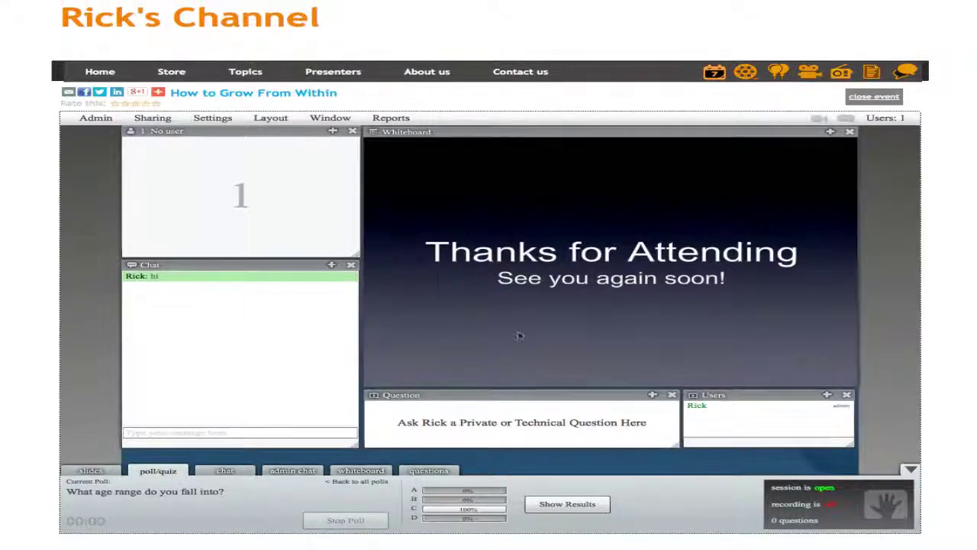
Display the finished poll's results, close them and return to all polls
{"action": "left_click", "coordinate": [556, 508]}
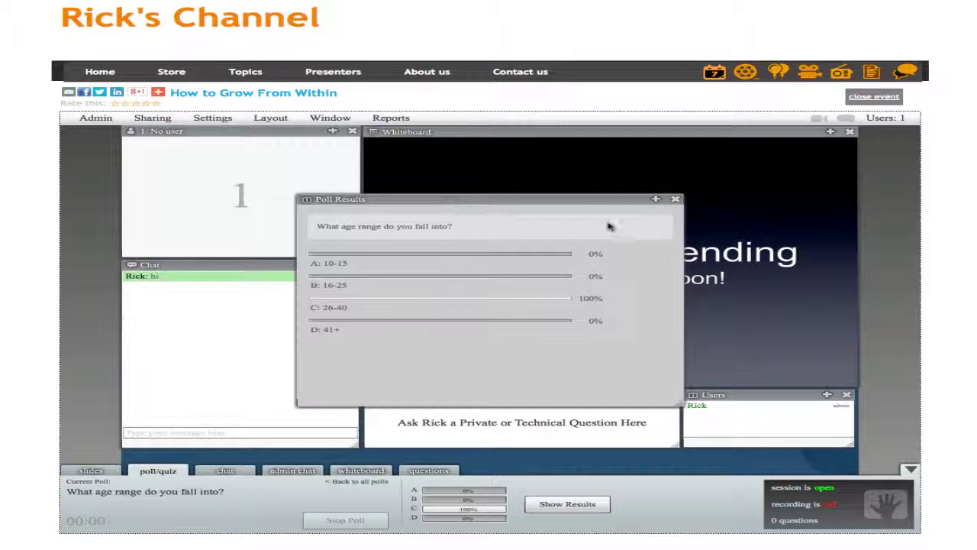
{"action": "left_click", "coordinate": [676, 200]}
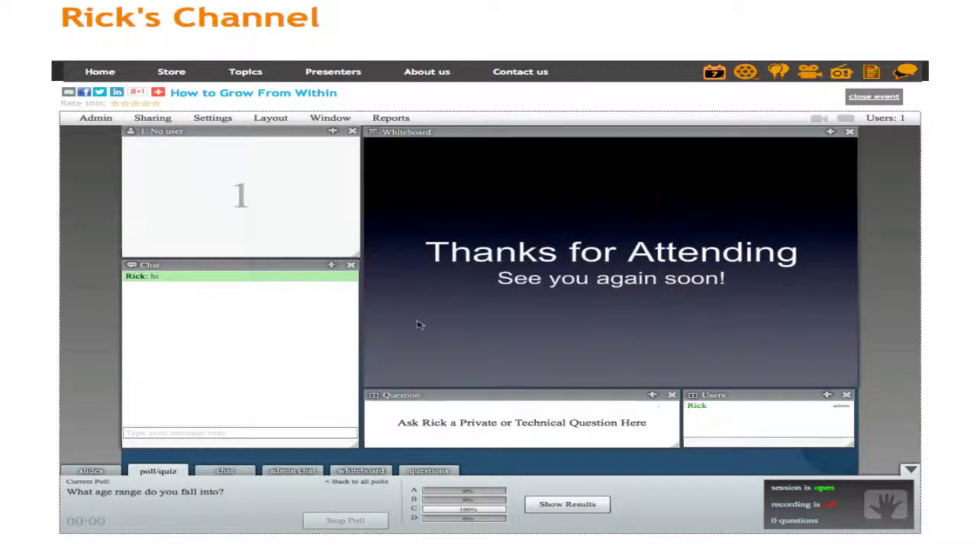
{"action": "left_click", "coordinate": [341, 482]}
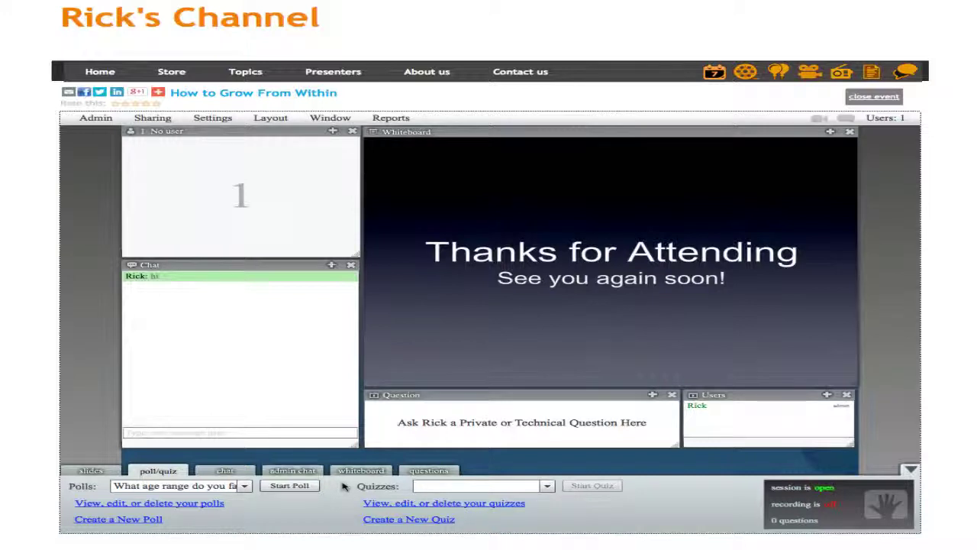
Create a new quiz named "What do you know about the State of New York?"
{"action": "left_click", "coordinate": [427, 520]}
{"action": "left_click", "coordinate": [441, 227]}
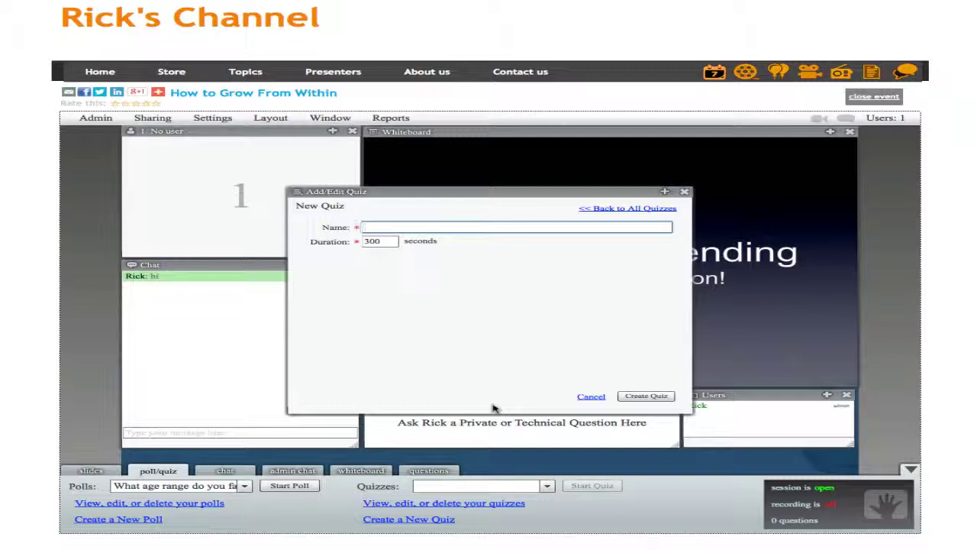
{"action": "type", "text": "What do you know ab"}
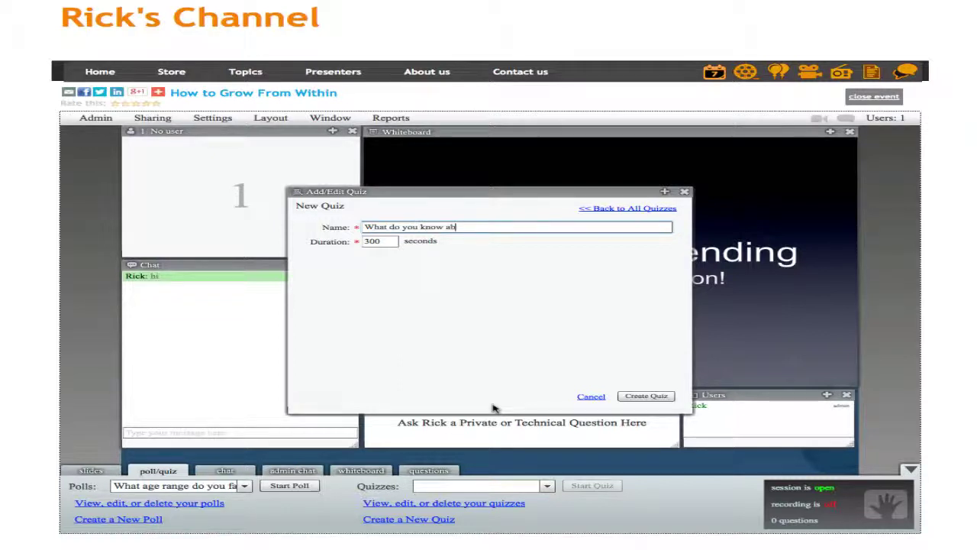
{"action": "type", "text": "out the State of New Yor"}
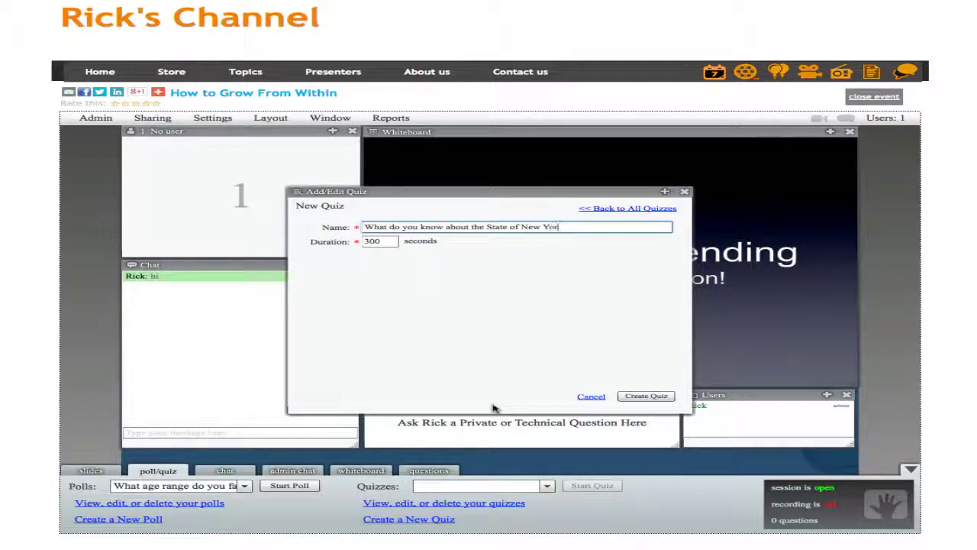
{"action": "type", "text": "k?"}
{"action": "left_click", "coordinate": [633, 397]}
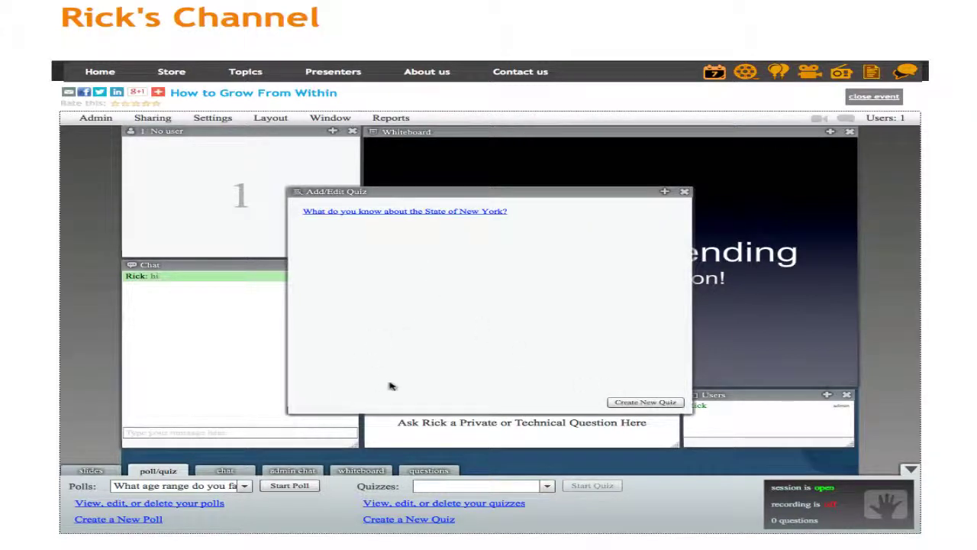
Add a problem to the New York quiz with the question "How many people live in New York?"
{"action": "left_click", "coordinate": [404, 213]}
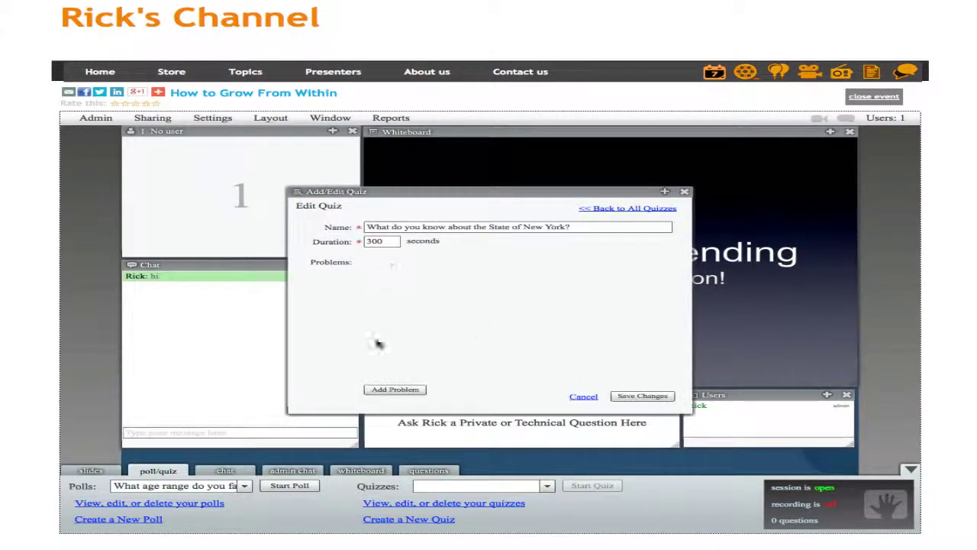
{"action": "left_click", "coordinate": [394, 390]}
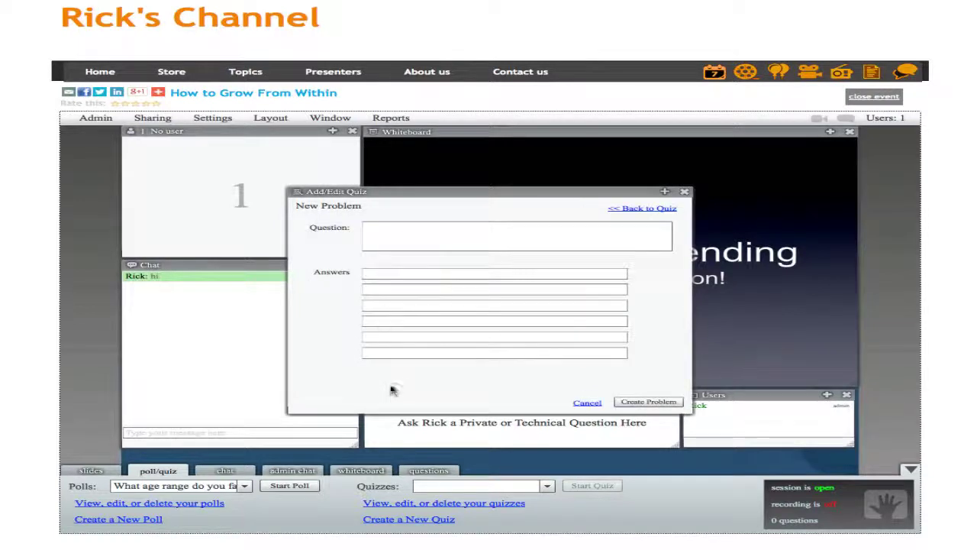
{"action": "left_click", "coordinate": [394, 230]}
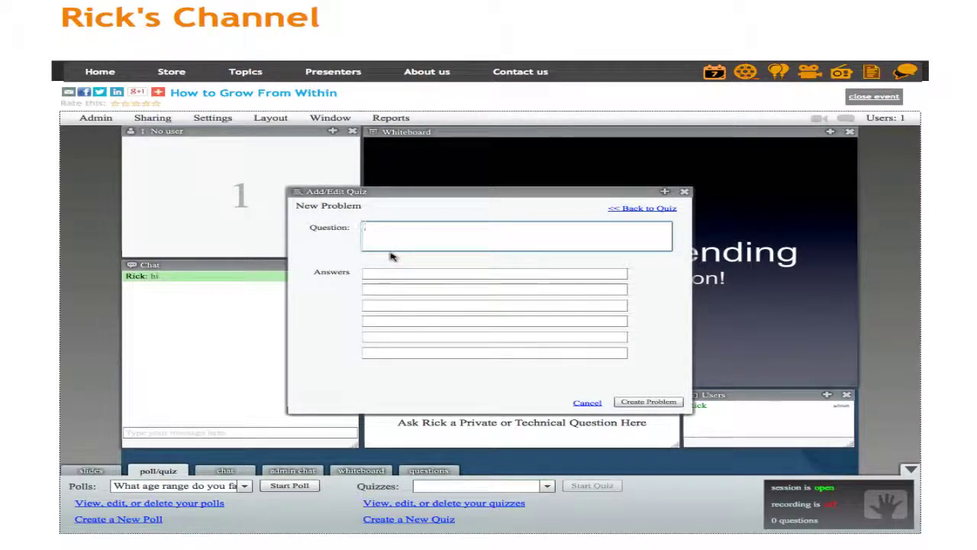
{"action": "type", "text": "How many people live "}
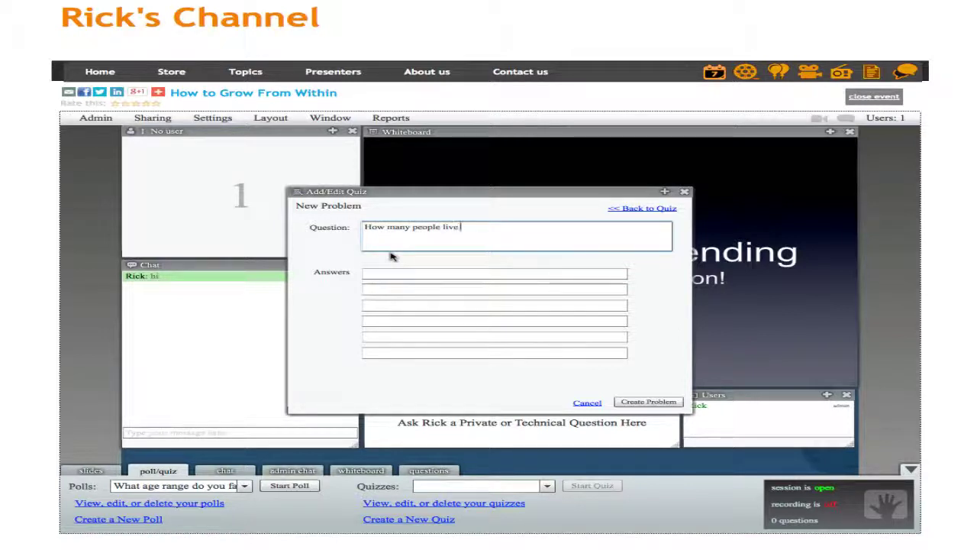
{"action": "type", "text": "in New Yor"}
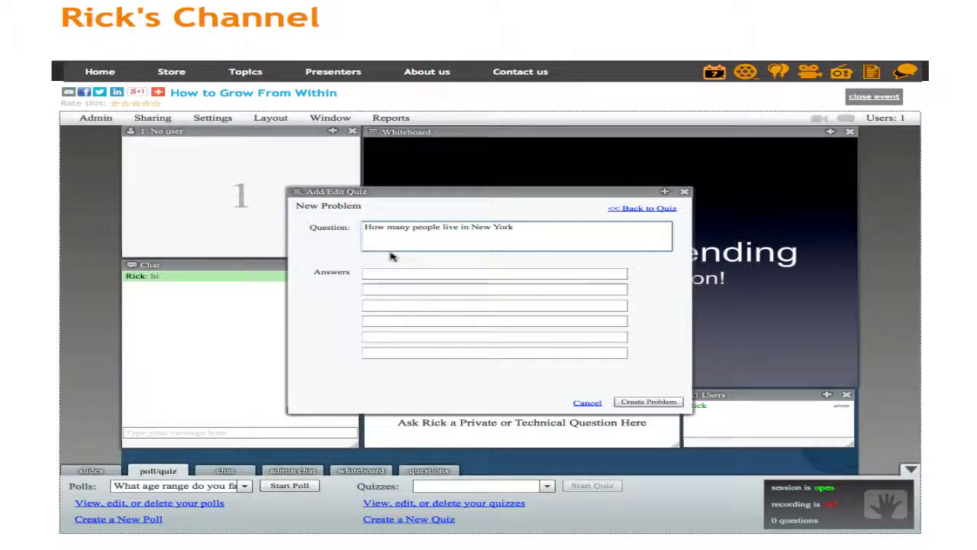
{"action": "type", "text": "k?"}
Enter the problem's first three answers as "75", "1-2 million" and "more than 10 million"
{"action": "left_click", "coordinate": [398, 273]}
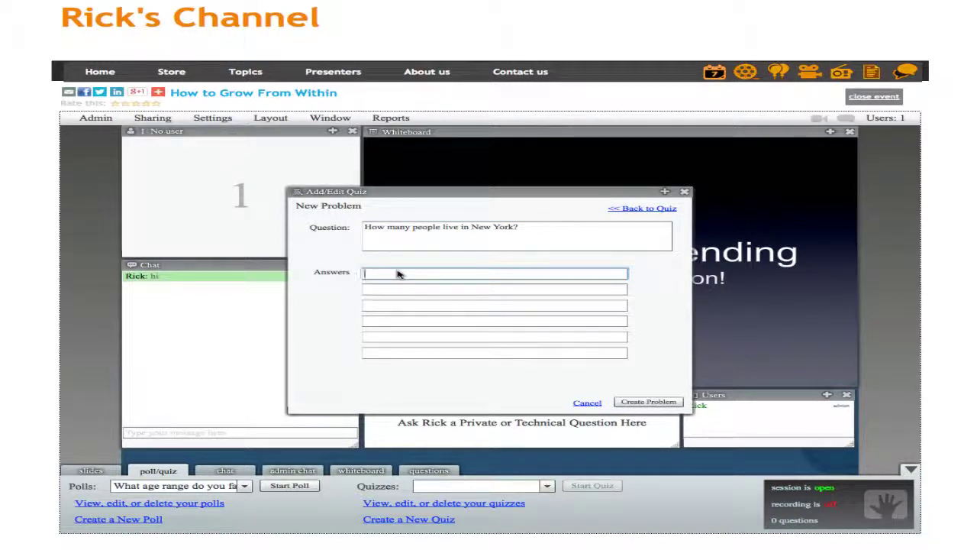
{"action": "type", "text": "75"}
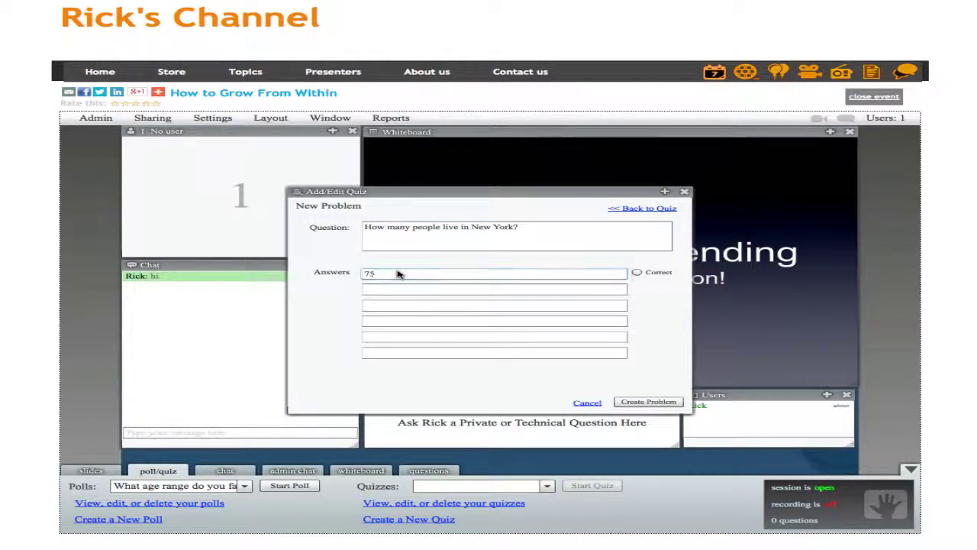
{"action": "left_click", "coordinate": [399, 291]}
{"action": "type", "text": "1"}
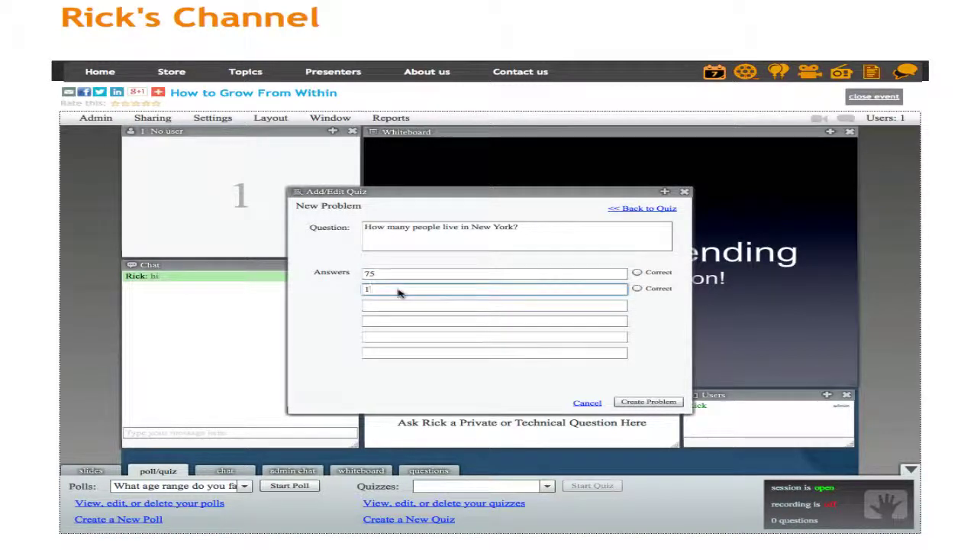
{"action": "type", "text": "-2 million"}
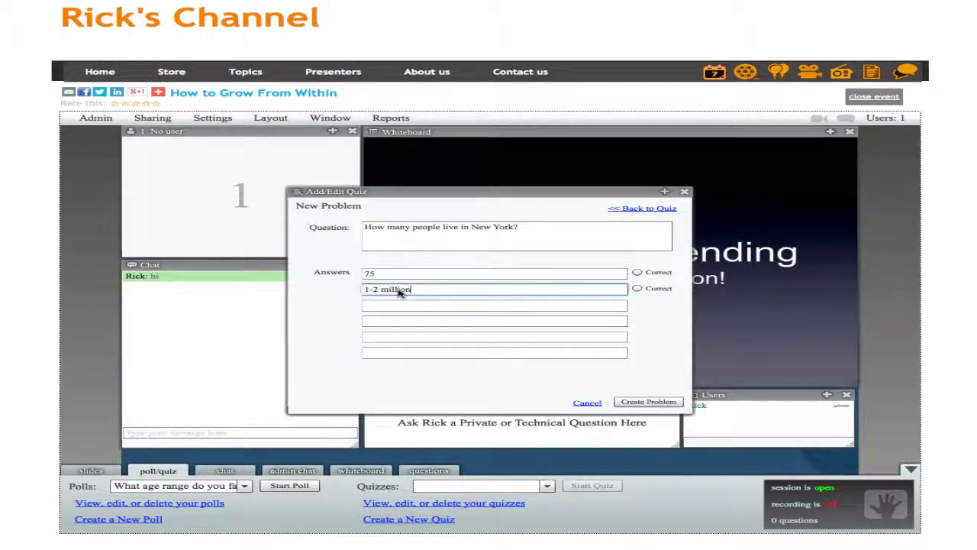
{"action": "left_click", "coordinate": [405, 307]}
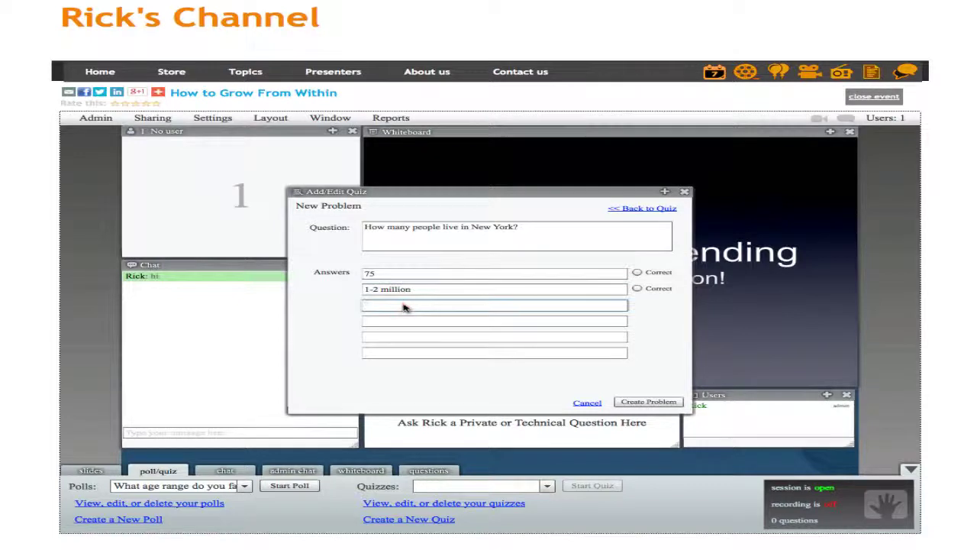
{"action": "type", "text": "more "}
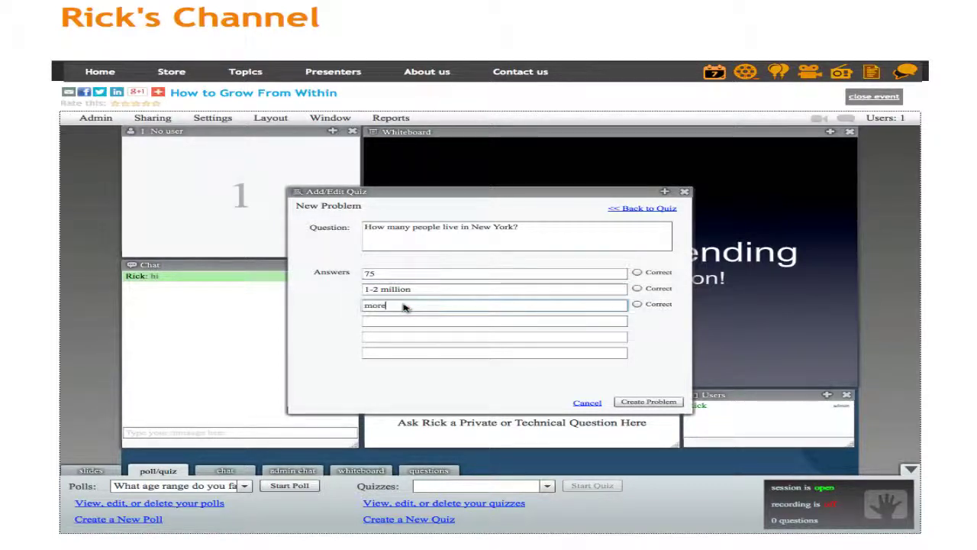
{"action": "type", "text": "than 10 million"}
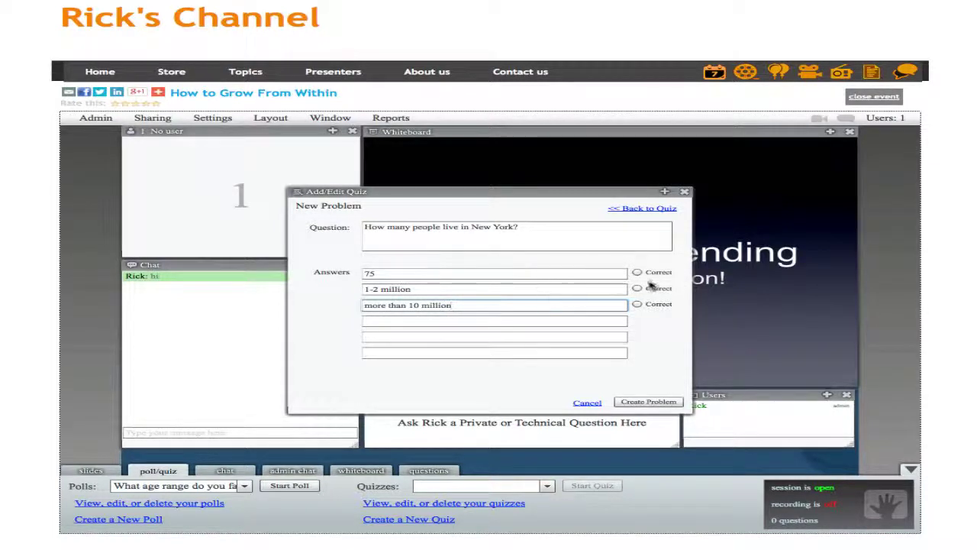
Mark "more than 10 million" as the correct answer and create the problem
{"action": "left_click", "coordinate": [638, 304]}
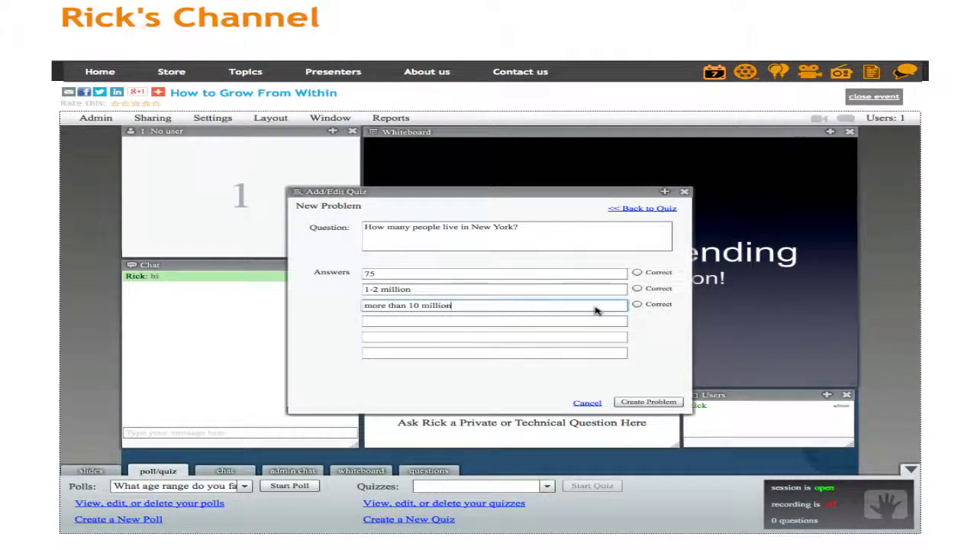
{"action": "left_click", "coordinate": [637, 305]}
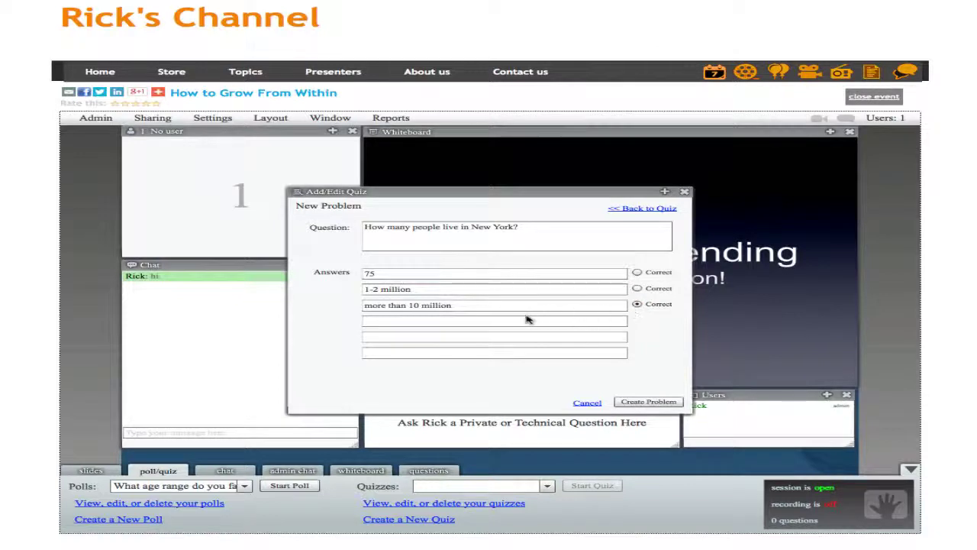
{"action": "left_click", "coordinate": [642, 403]}
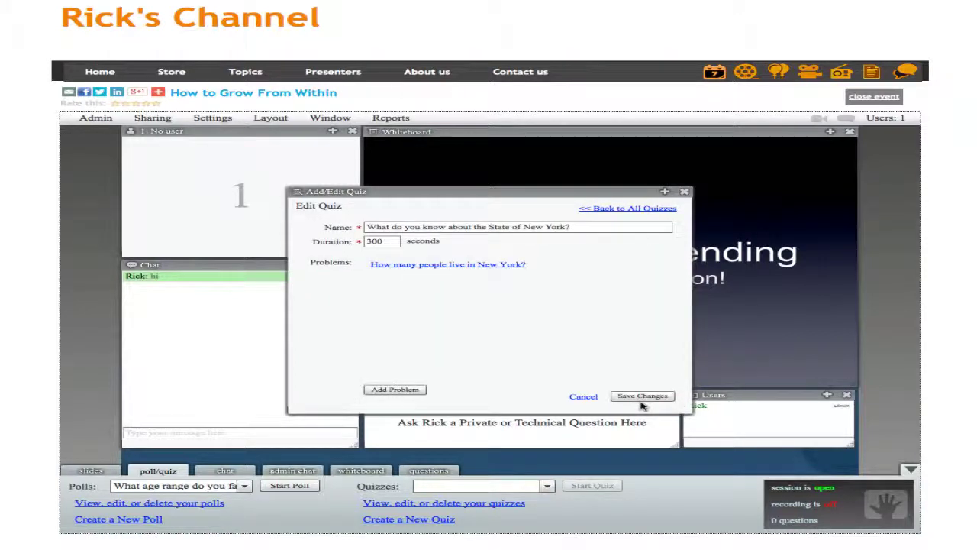
Add a second problem to the New York quiz with the question "What NHL team call MSG their home?"
{"action": "left_click", "coordinate": [397, 389]}
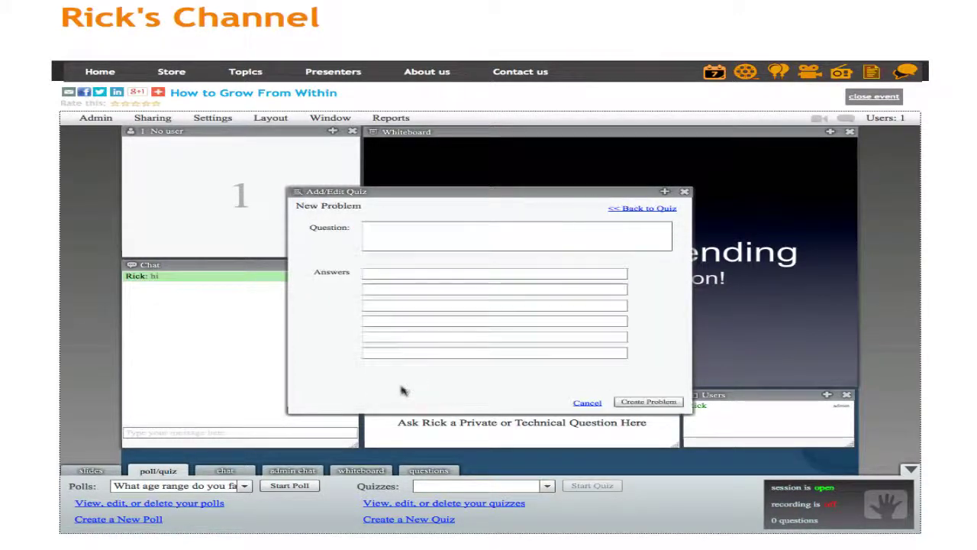
{"action": "left_click", "coordinate": [392, 236]}
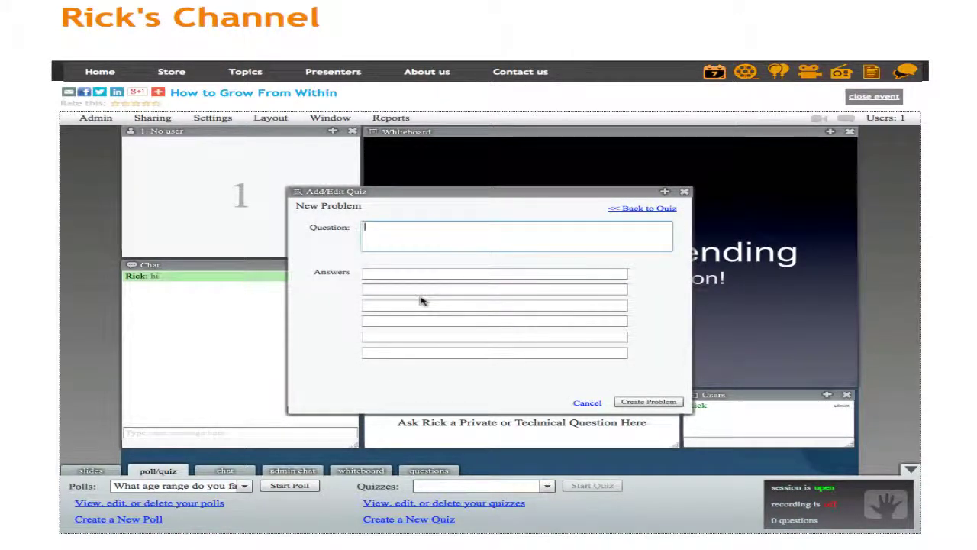
{"action": "type", "text": "What NHL te"}
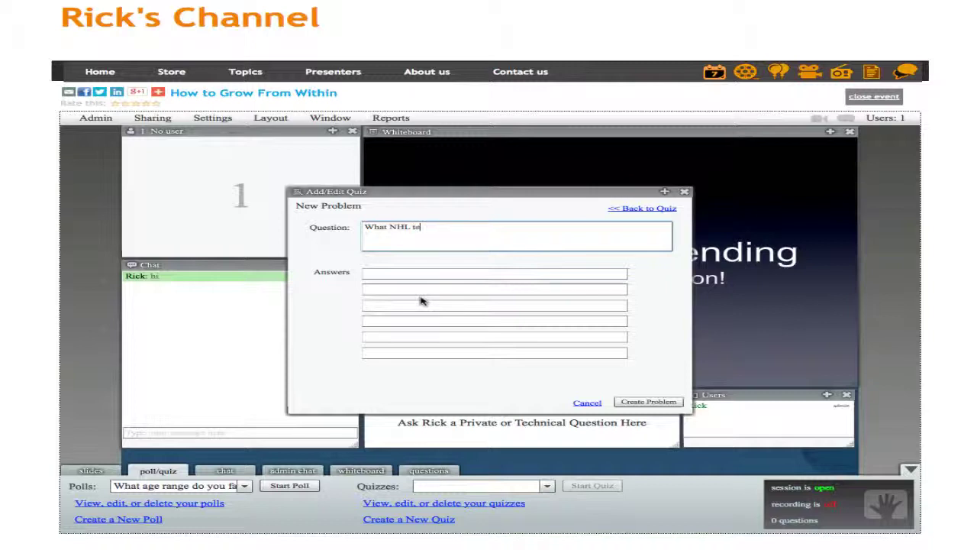
{"action": "type", "text": "am ca"}
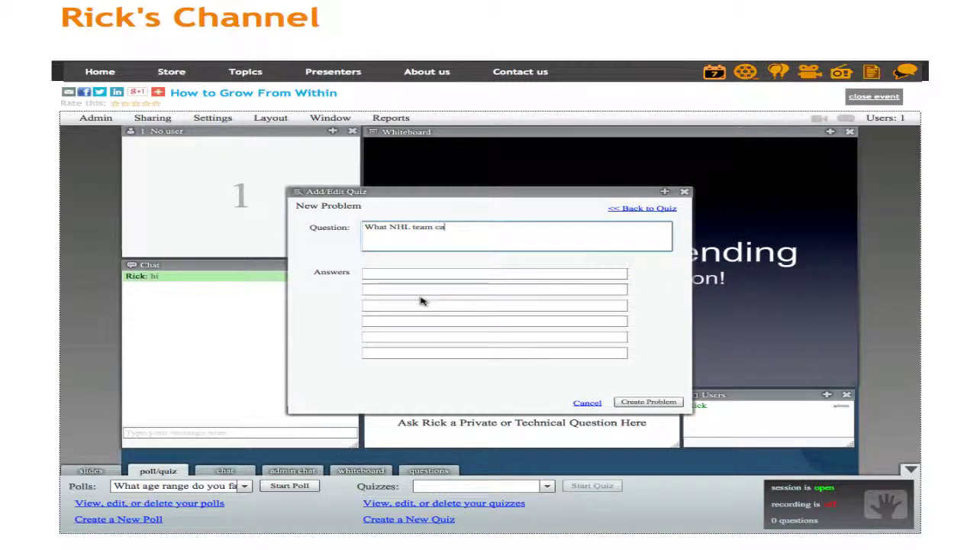
{"action": "type", "text": "ll MS"}
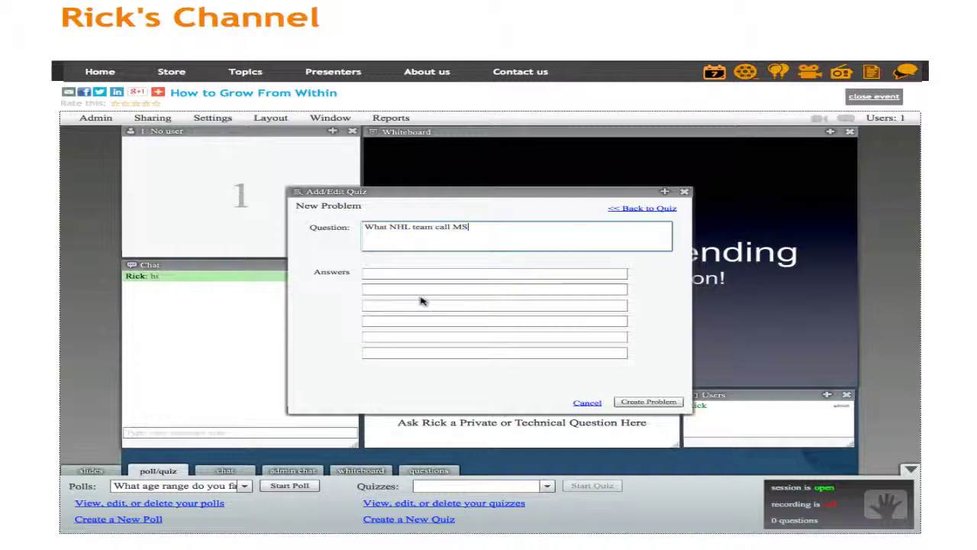
{"action": "type", "text": "G their home?"}
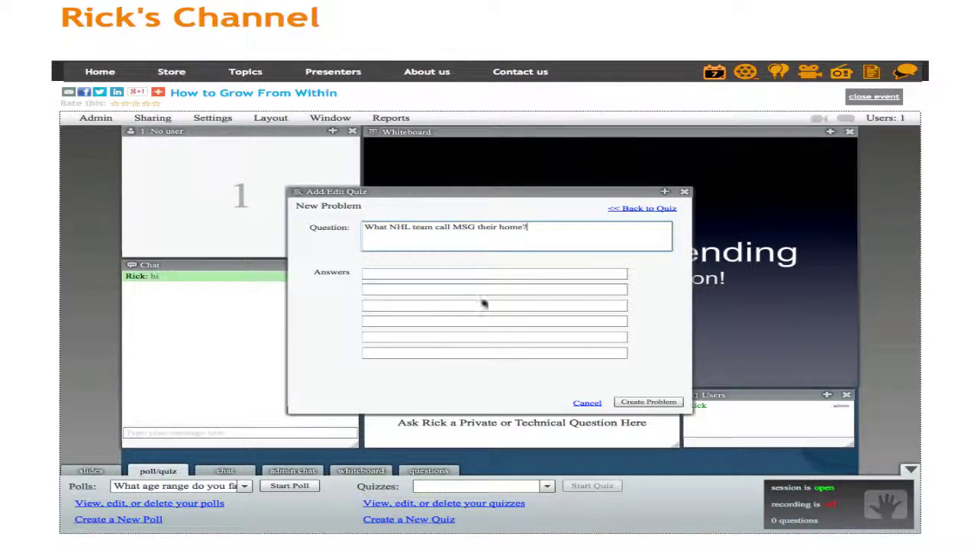
Enter "Islanders", "Rangers" and "Sabres" as the first three answers of the NHL problem
{"action": "left_click", "coordinate": [399, 275]}
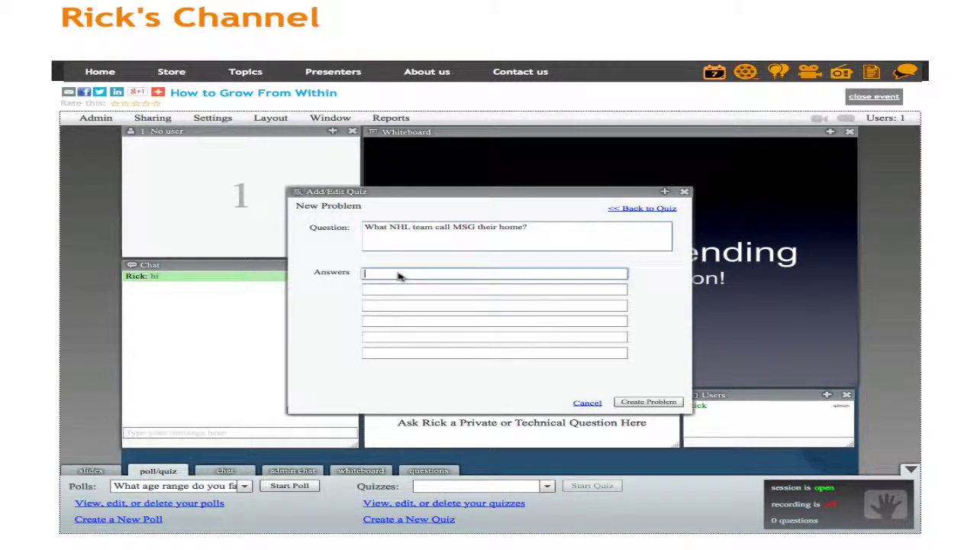
{"action": "type", "text": "I"}
{"action": "key", "text": "BackSpace"}
{"action": "type", "text": "Islanders"}
{"action": "left_click", "coordinate": [399, 290]}
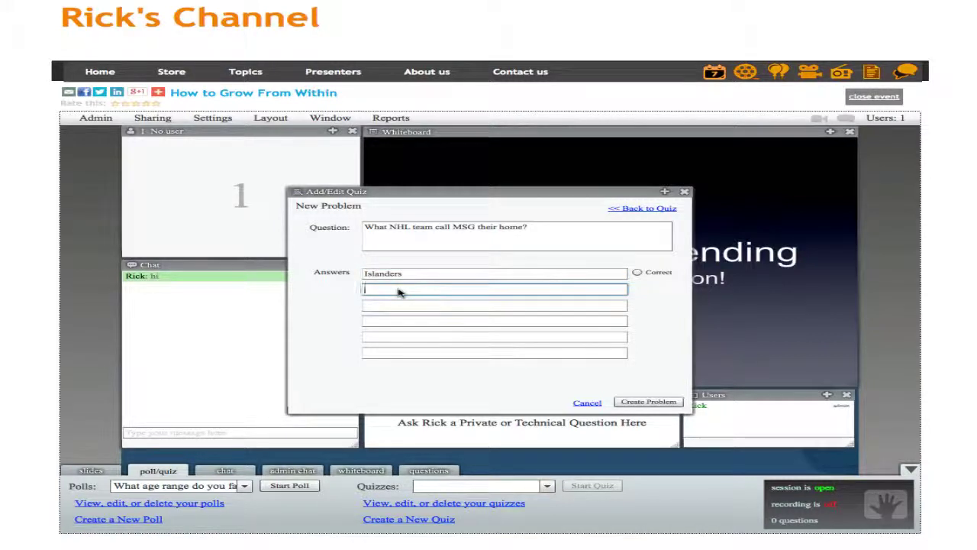
{"action": "type", "text": "Rangers"}
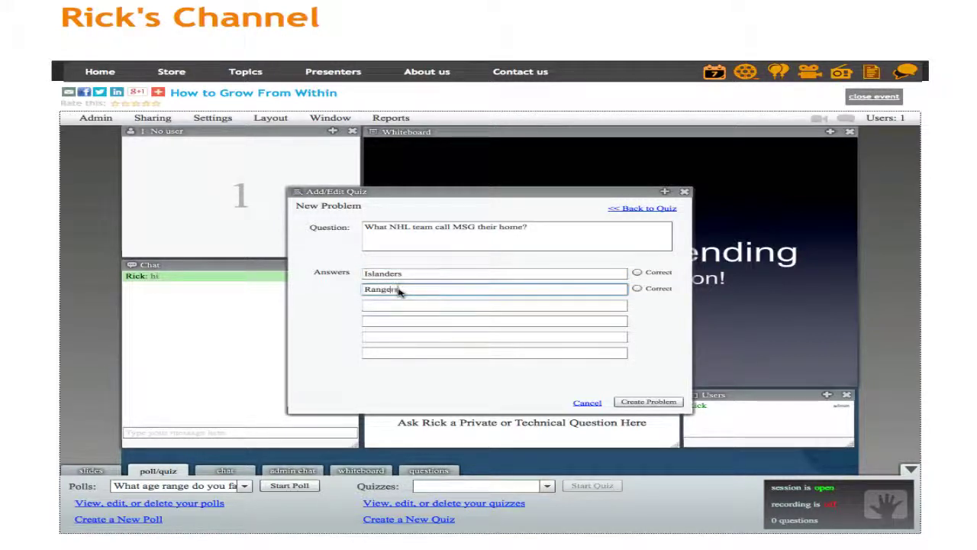
{"action": "left_click", "coordinate": [392, 305]}
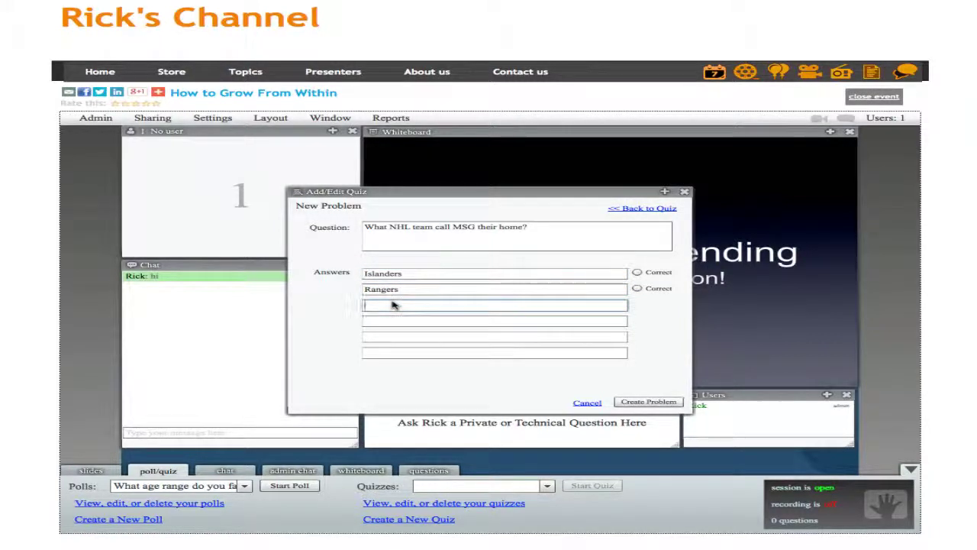
{"action": "type", "text": "Sabres"}
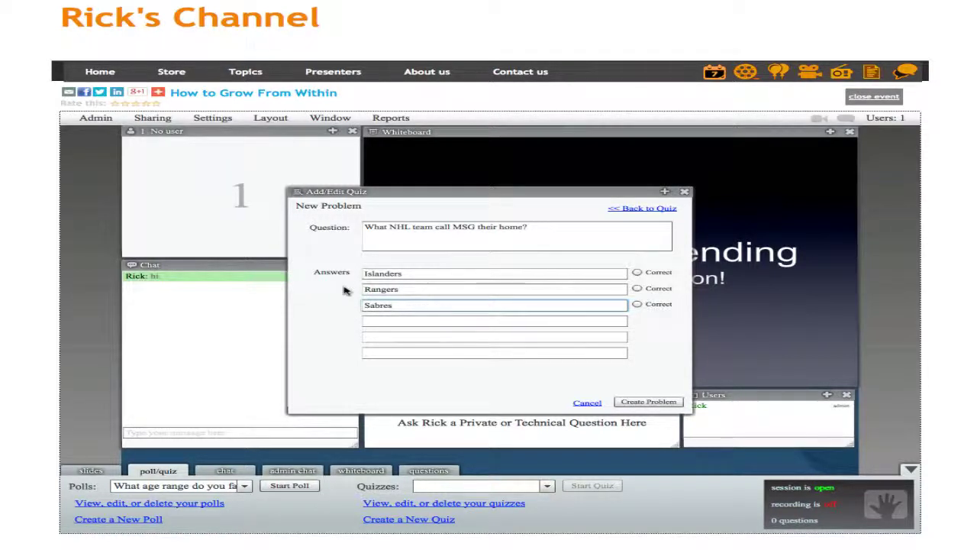
Create the NHL problem with "Rangers" as its correct answer, and save and close the quiz
{"action": "left_click", "coordinate": [637, 289]}
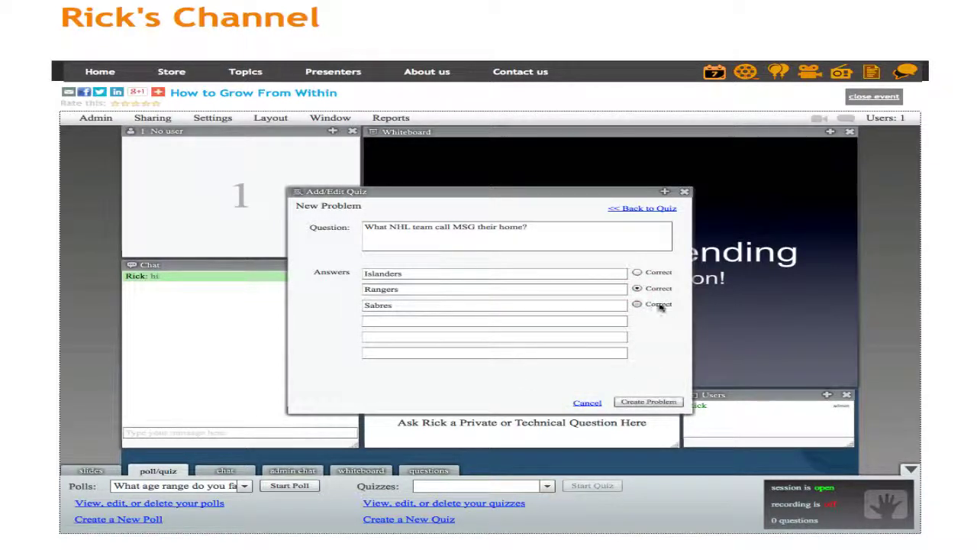
{"action": "left_click", "coordinate": [626, 403]}
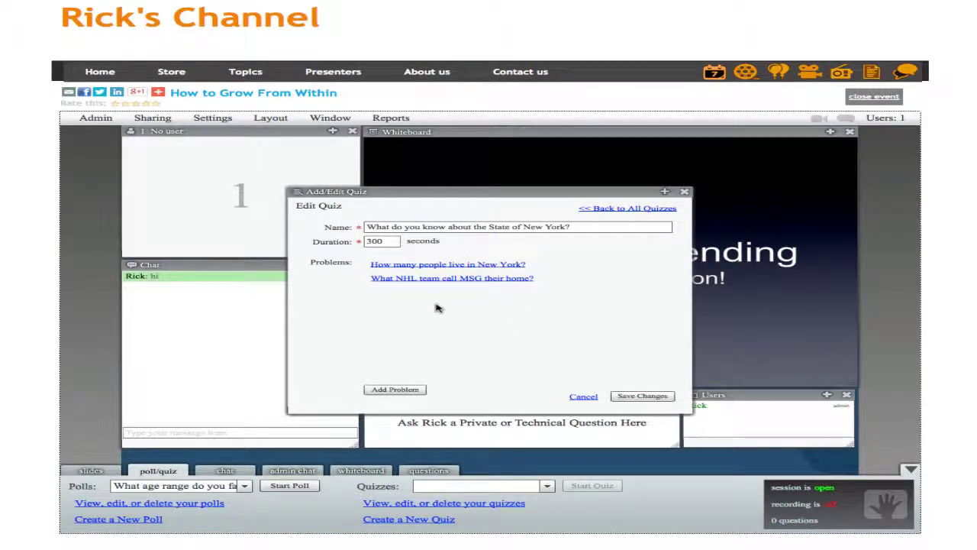
{"action": "left_click", "coordinate": [629, 398]}
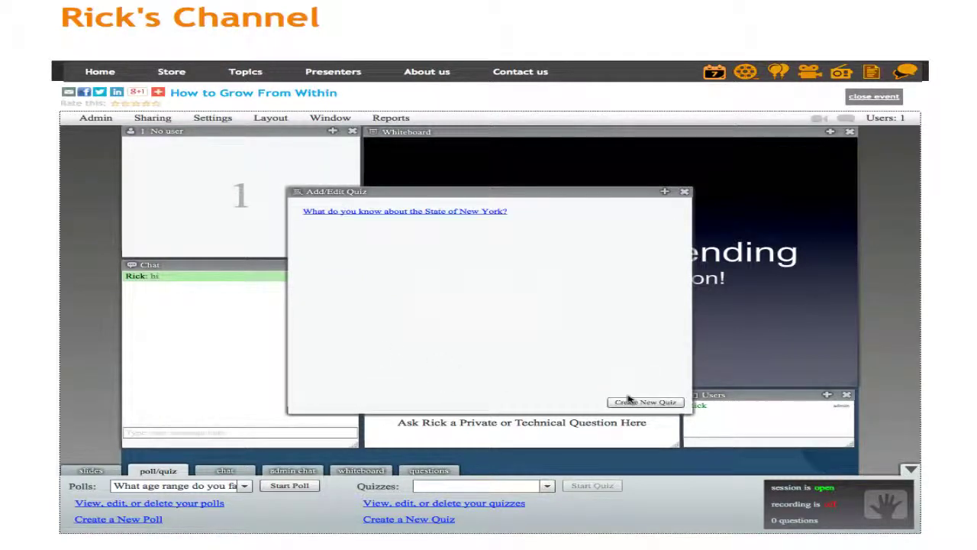
{"action": "left_click", "coordinate": [683, 194]}
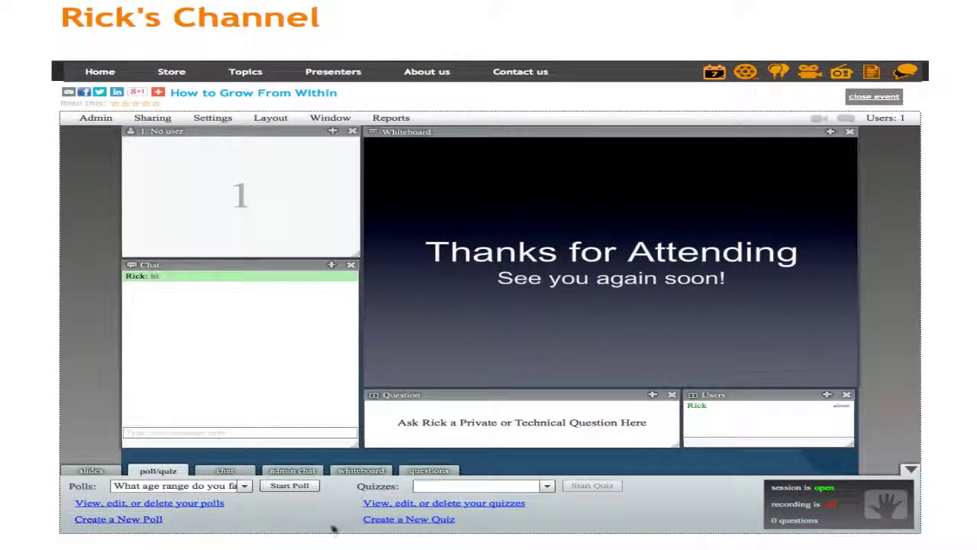
Start the quiz "What do you know about the State of New York?" in the session
{"action": "left_click", "coordinate": [548, 486]}
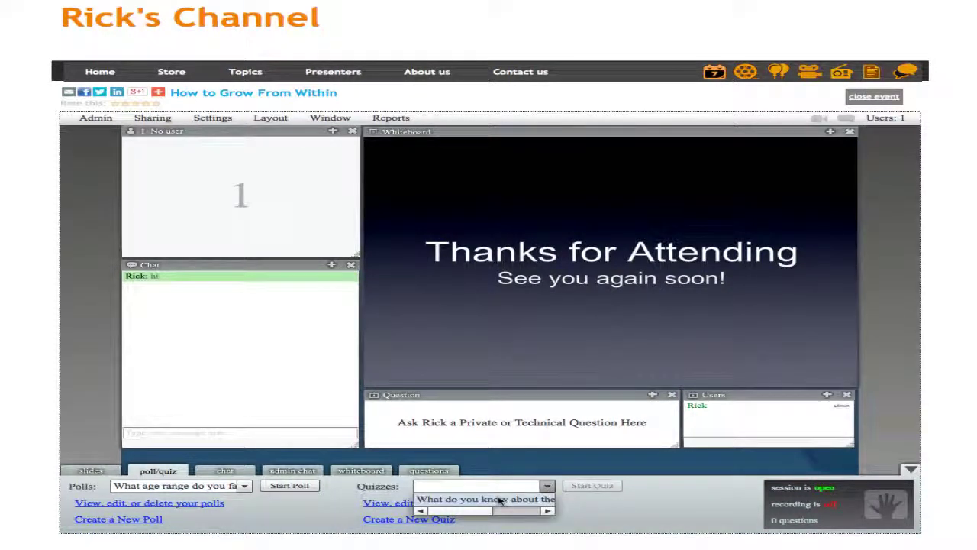
{"action": "left_click", "coordinate": [500, 500]}
{"action": "left_click", "coordinate": [583, 486]}
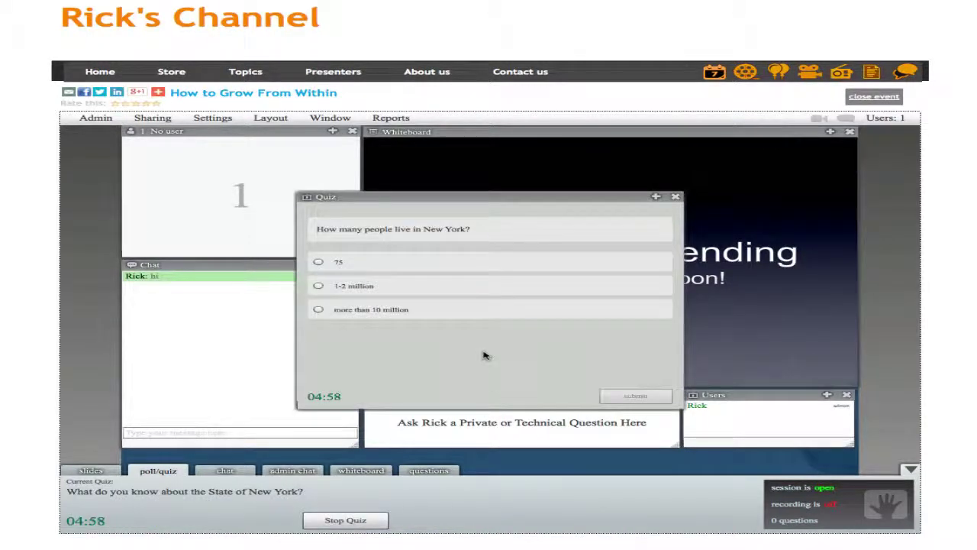
Submit "1-2 million" as the answer to the population question and advance to the next question
{"action": "left_click", "coordinate": [384, 314]}
{"action": "left_click", "coordinate": [319, 286]}
{"action": "left_click", "coordinate": [626, 397]}
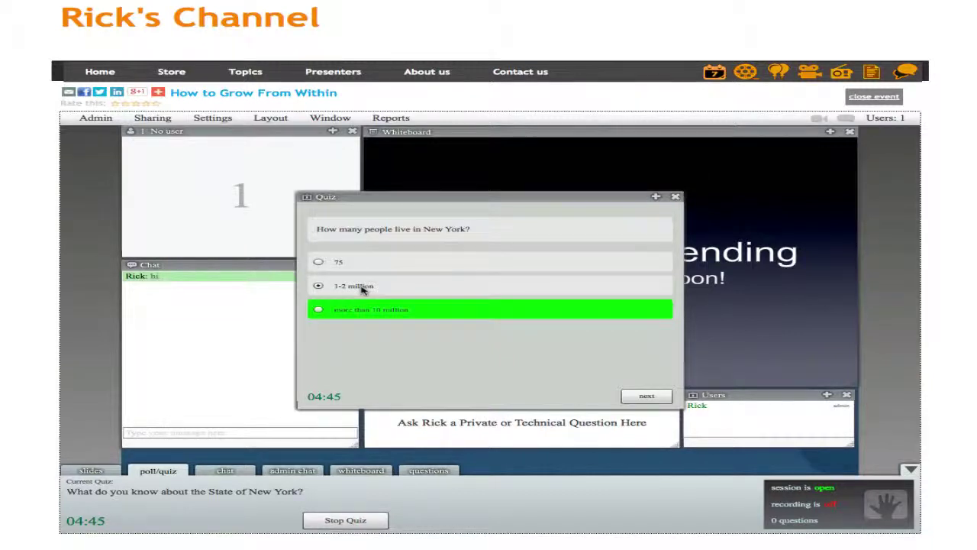
{"action": "left_click", "coordinate": [645, 398]}
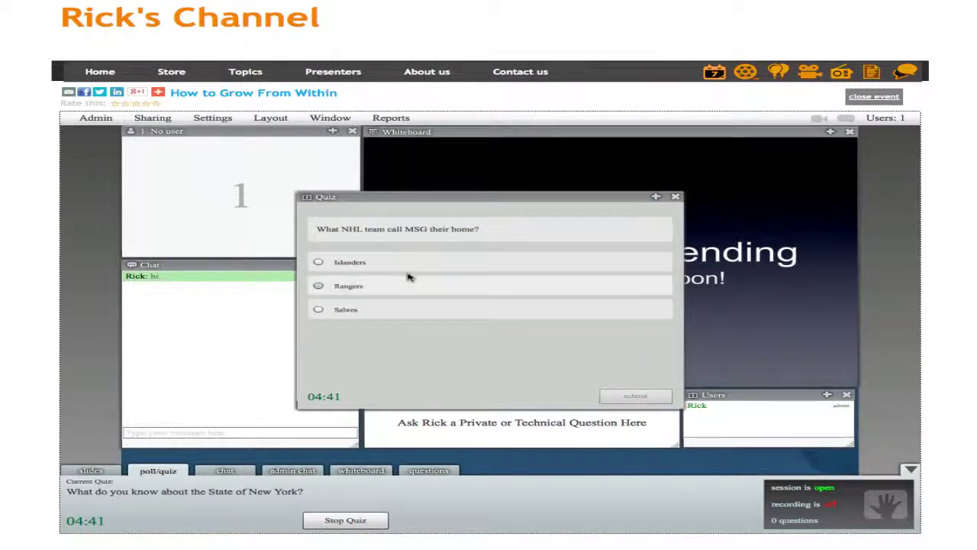
Submit "Rangers" as the answer to the NHL question and continue to the quiz score
{"action": "left_click", "coordinate": [366, 262]}
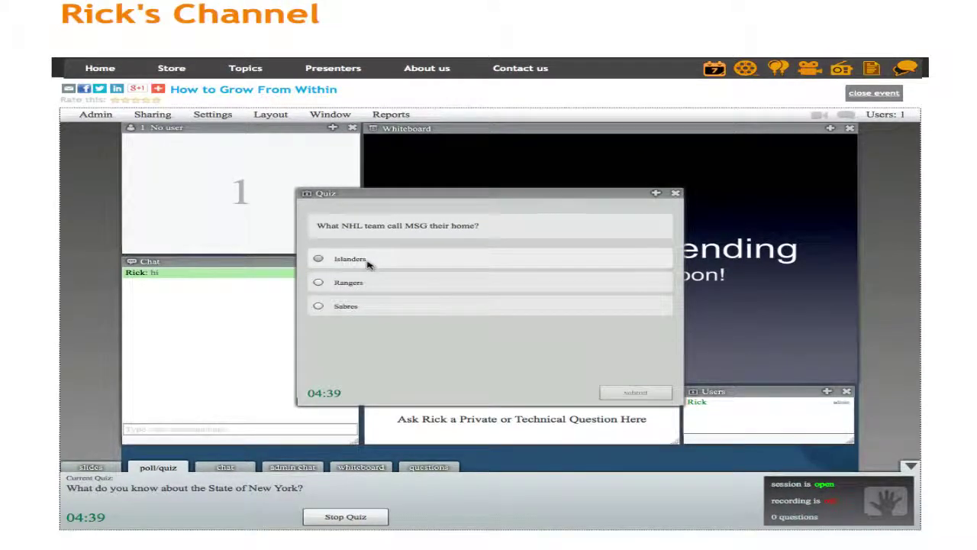
{"action": "left_click", "coordinate": [319, 281]}
{"action": "left_click", "coordinate": [640, 394]}
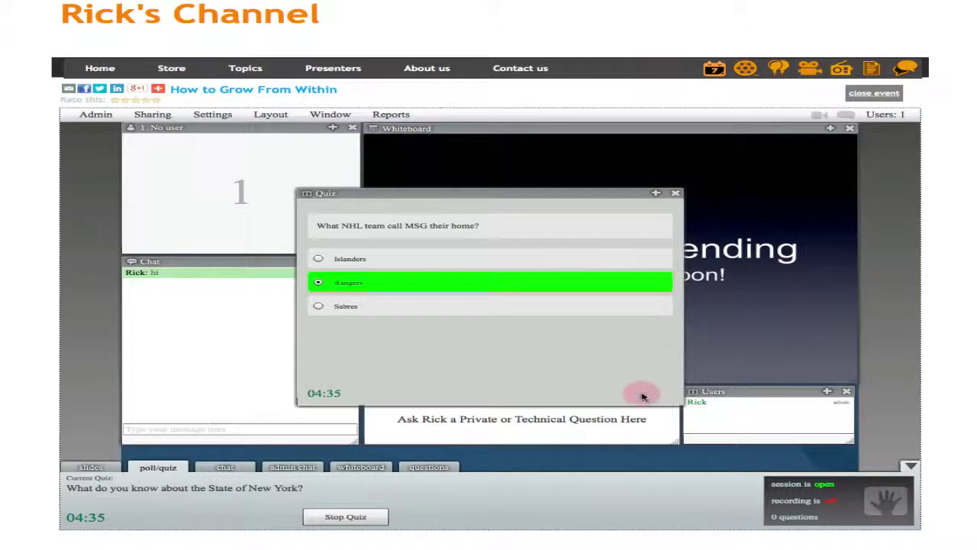
{"action": "left_click", "coordinate": [646, 392]}
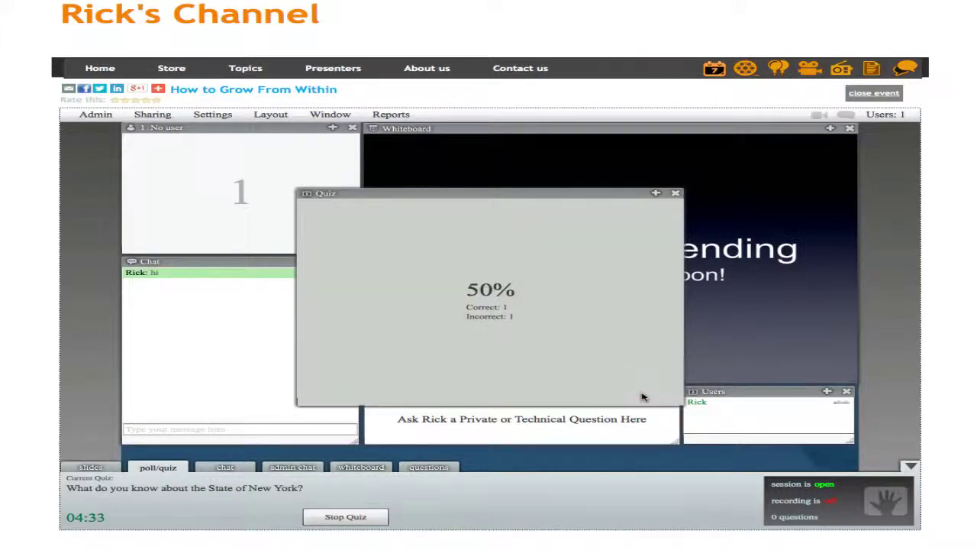
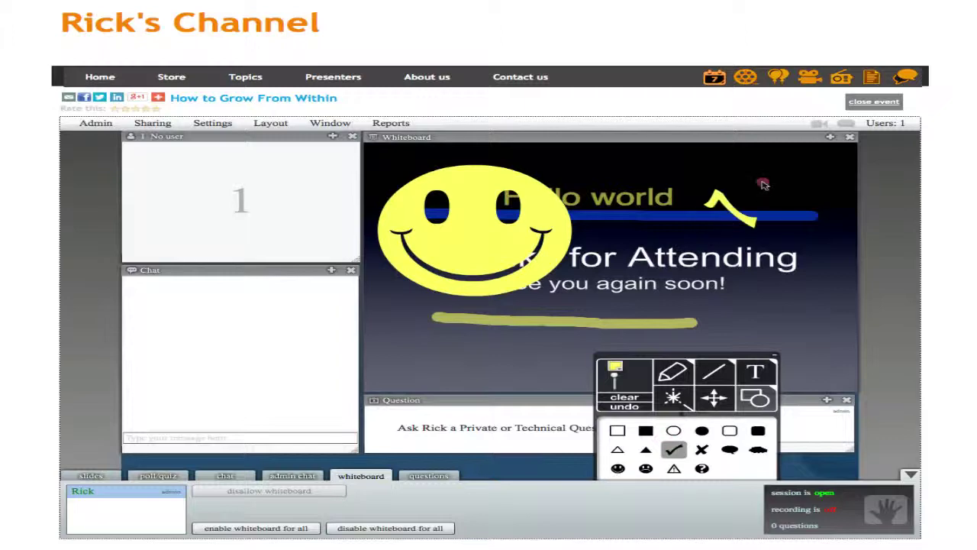
Place a yellow check mark over the word "Attending" and a yellow X above the blue line on the whiteboard
{"action": "mouse_move", "coordinate": [745, 255]}
{"action": "left_mouse_down"}
{"action": "mouse_move", "coordinate": [742, 266]}
{"action": "mouse_move", "coordinate": [755, 265]}
{"action": "left_mouse_up"}
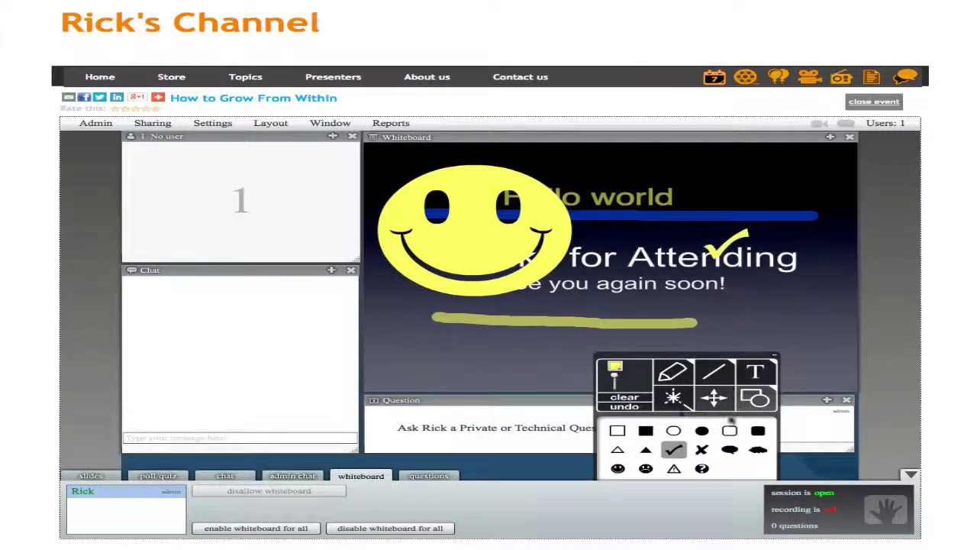
{"action": "left_click", "coordinate": [702, 450]}
{"action": "left_click_drag", "start_coordinate": [734, 162], "coordinate": [772, 182]}
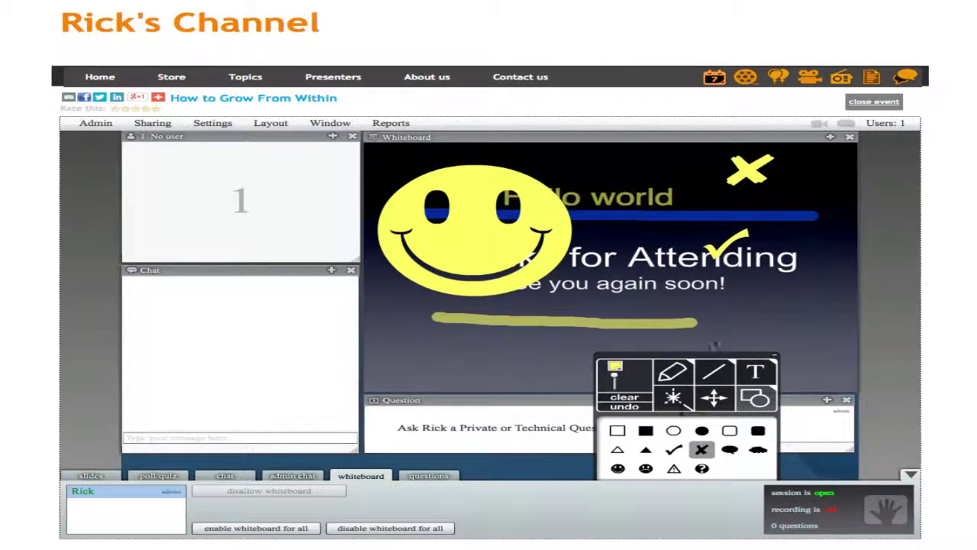
Collapse the whiteboard tools and move them off the slide onto the Users pane
{"action": "left_click", "coordinate": [776, 359]}
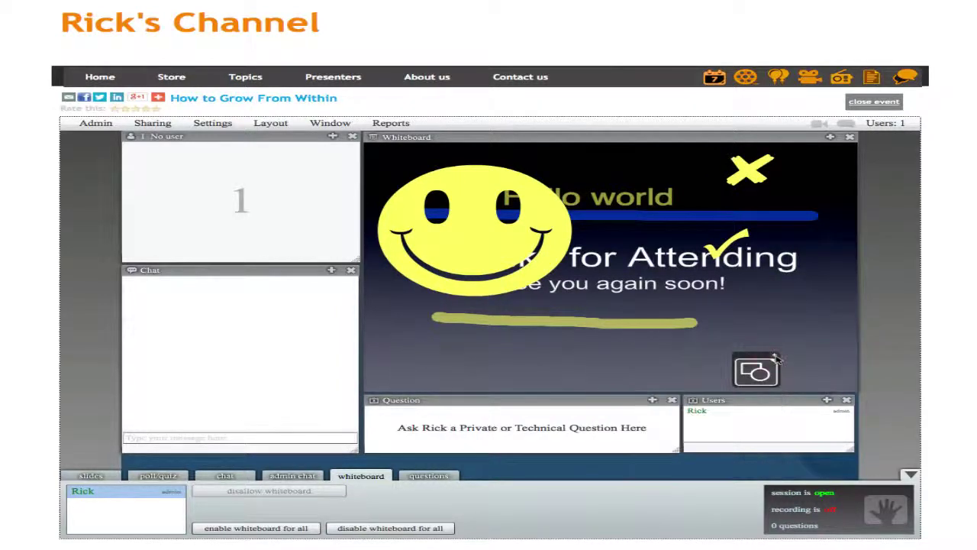
{"action": "left_click_drag", "start_coordinate": [749, 365], "coordinate": [708, 432]}
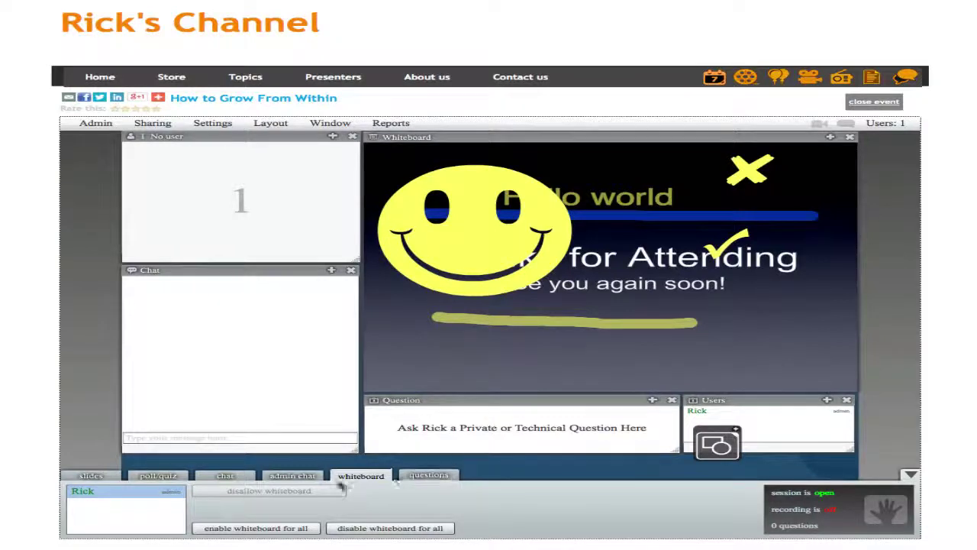
Show the session's question controls and open the Questions window
{"action": "left_click", "coordinate": [425, 476]}
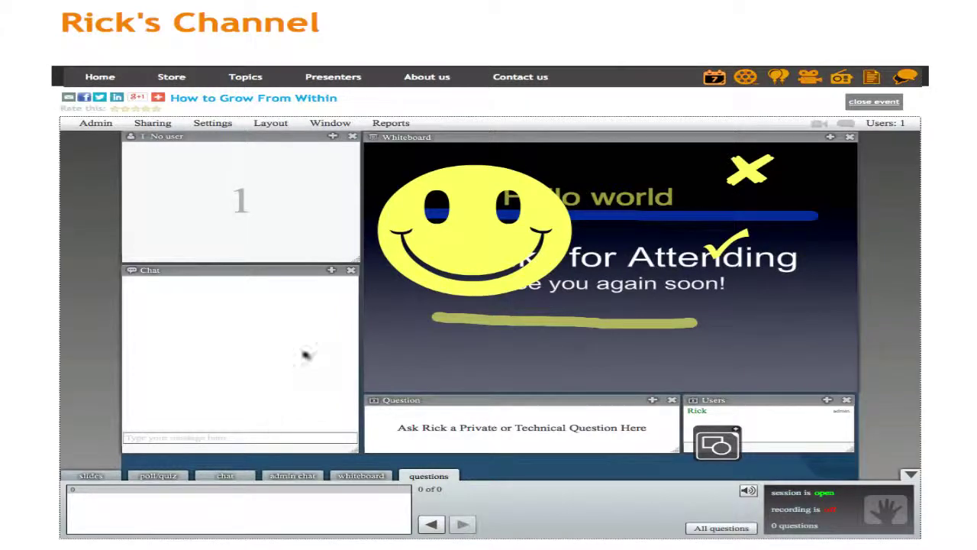
{"action": "left_click", "coordinate": [336, 126]}
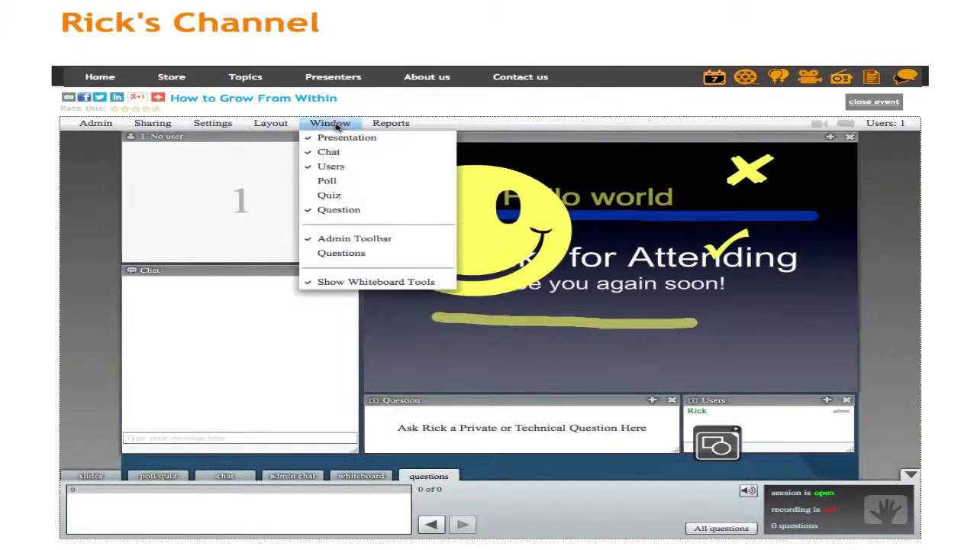
{"action": "left_click", "coordinate": [385, 125]}
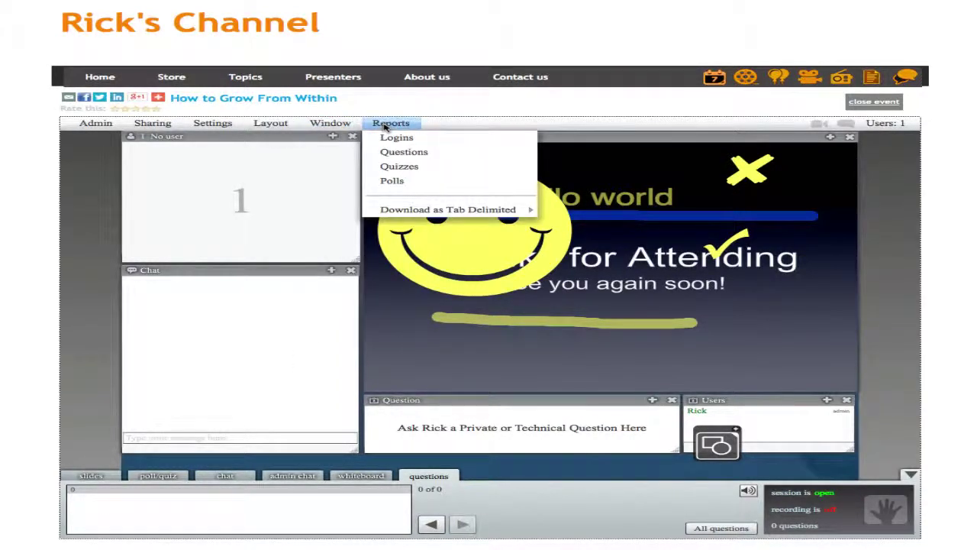
{"action": "left_click", "coordinate": [336, 125]}
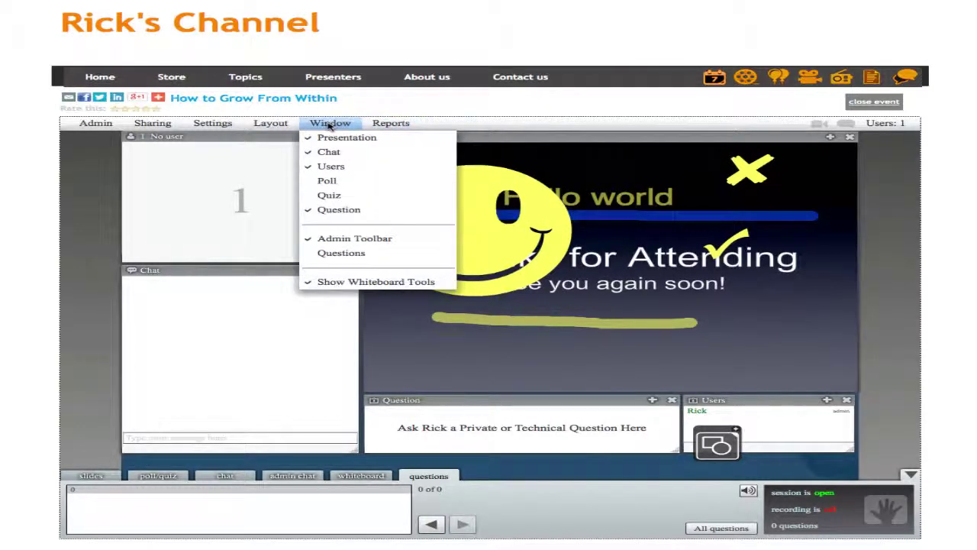
{"action": "left_click", "coordinate": [336, 255]}
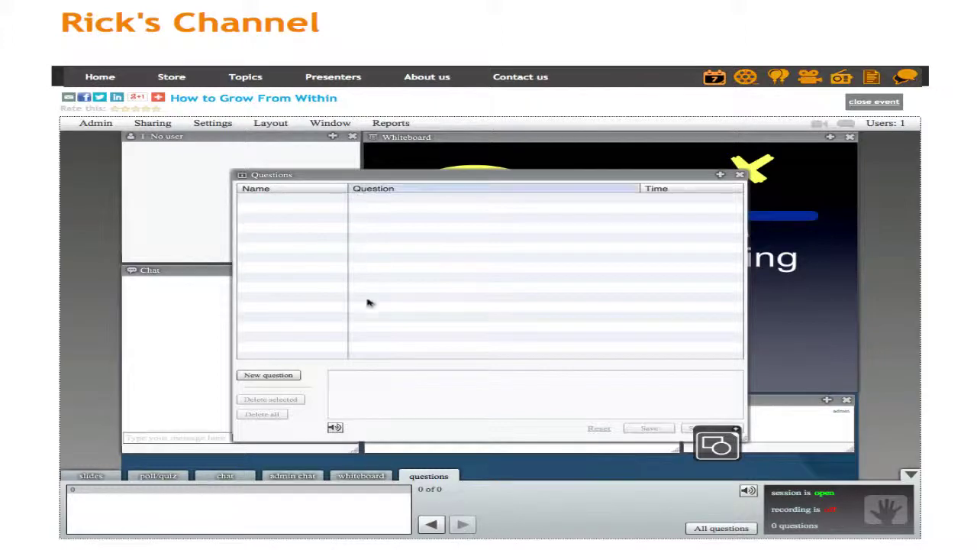
Create a new question in the Questions window reading "Could you explain that better?"
{"action": "left_click", "coordinate": [276, 375]}
{"action": "left_click_drag", "start_coordinate": [500, 382], "coordinate": [331, 372]}
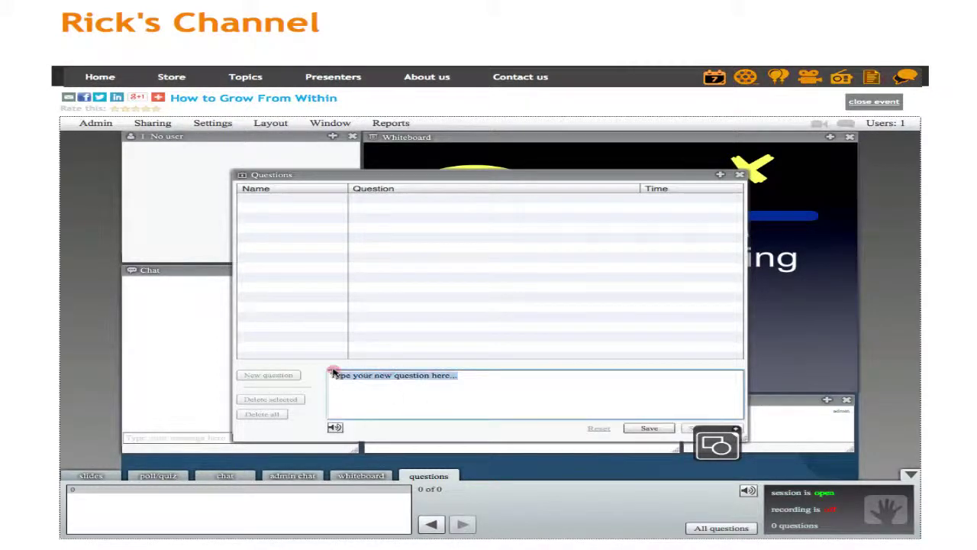
{"action": "key", "text": "BackSpace"}
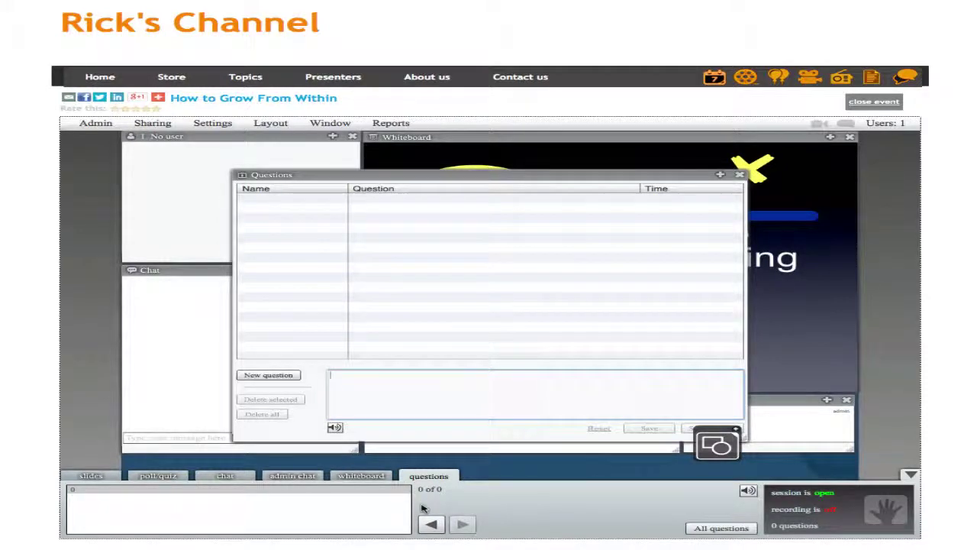
{"action": "type", "text": "W"}
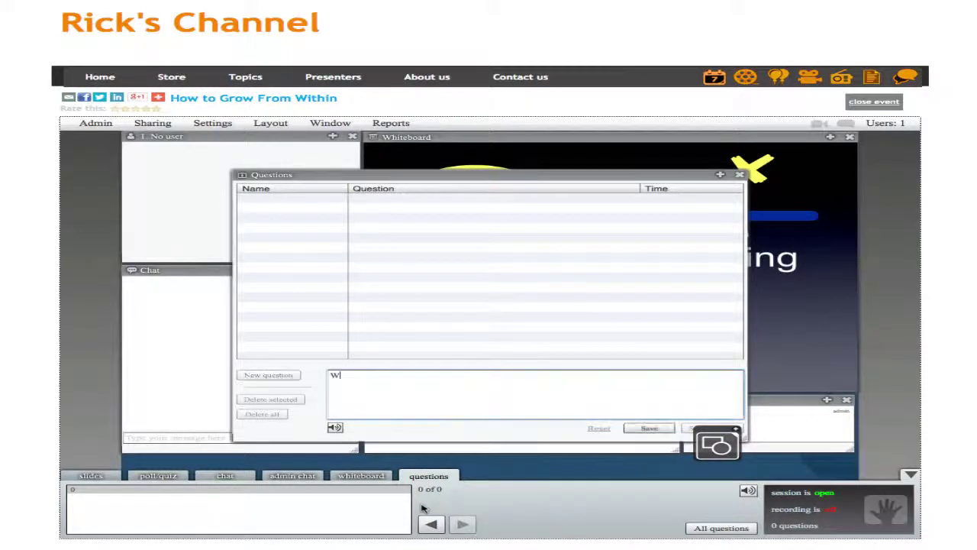
{"action": "key", "text": "BackSpace"}
{"action": "type", "text": "Th"}
{"action": "key", "text": "BackSpace"}
{"action": "key", "text": "BackSpace"}
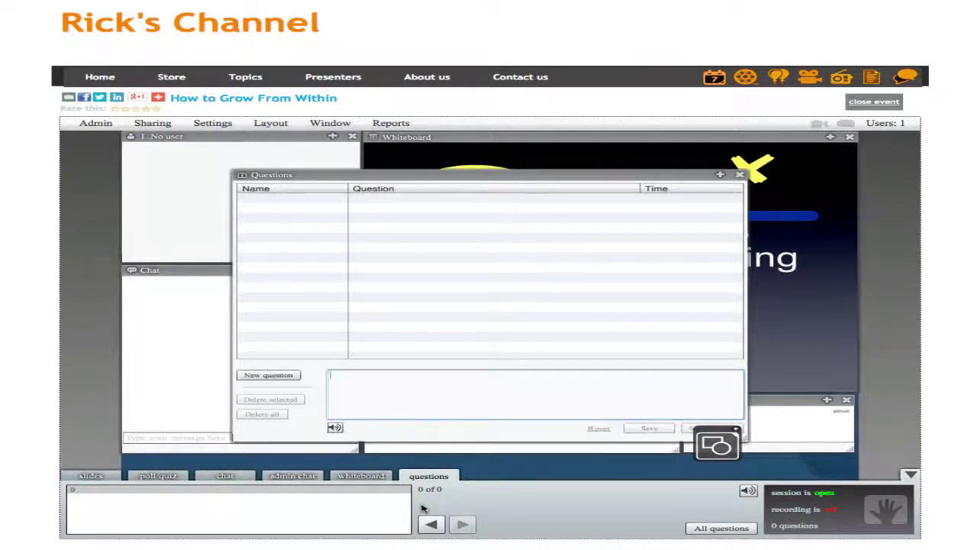
{"action": "type", "text": "Could you explain tha"}
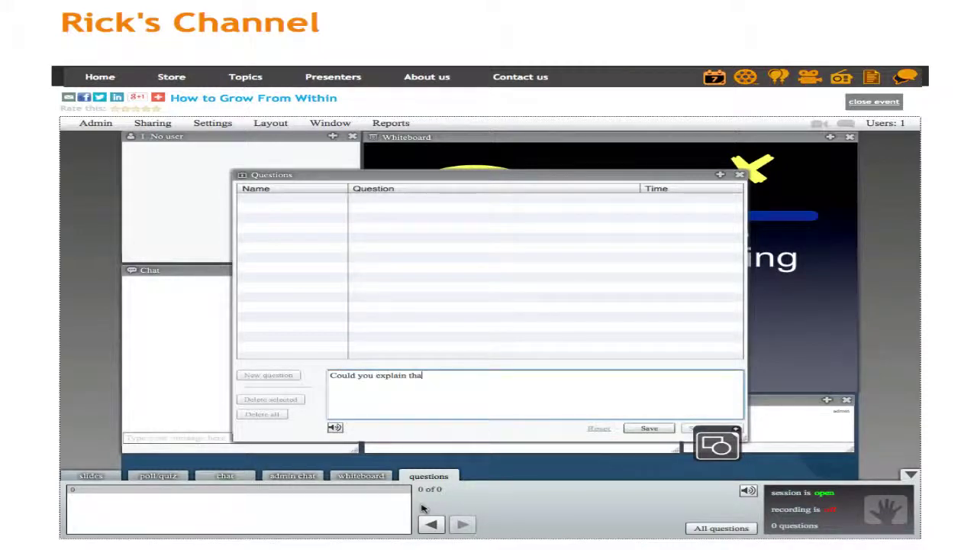
{"action": "type", "text": "t better?"}
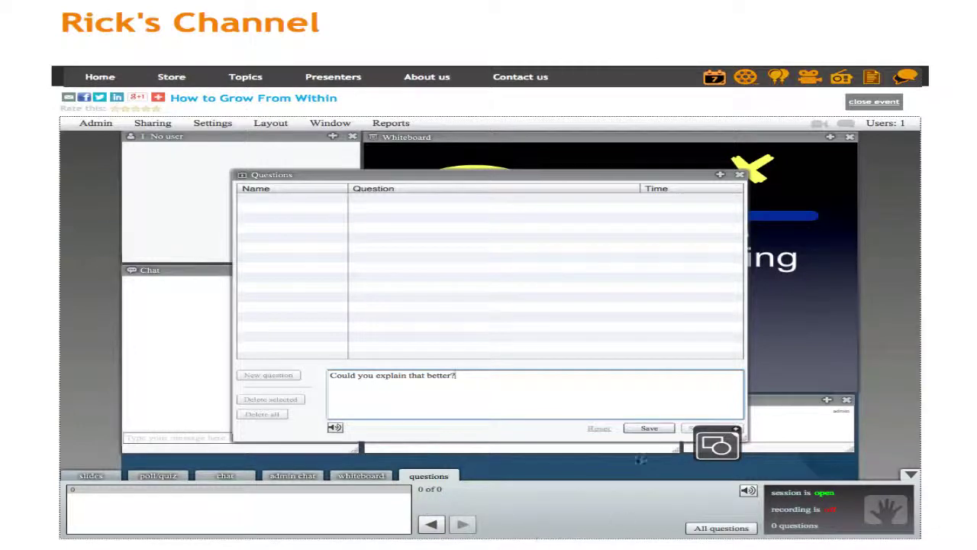
Move the Questions window up to uncover its controls, save the new question and close the window
{"action": "left_click", "coordinate": [648, 429]}
{"action": "left_click_drag", "start_coordinate": [493, 174], "coordinate": [499, 148]}
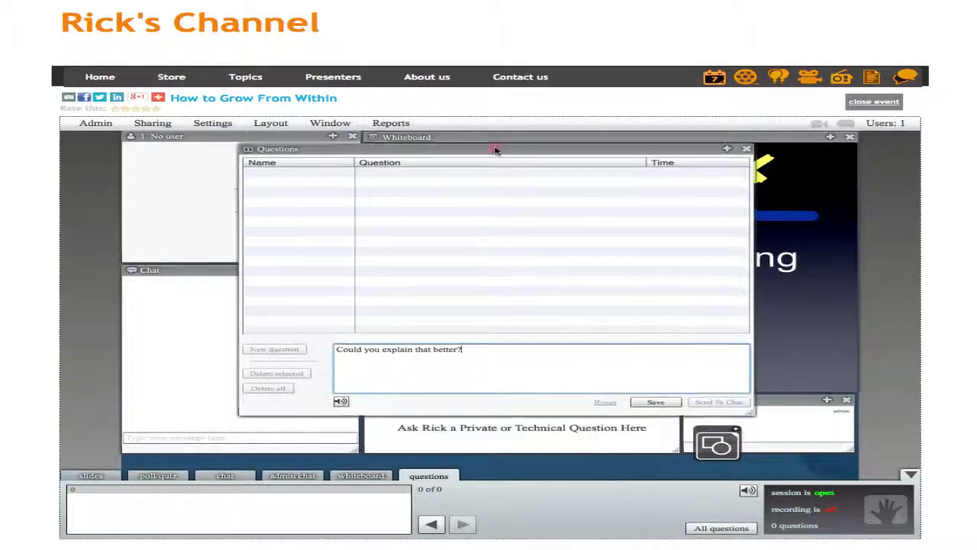
{"action": "left_click", "coordinate": [652, 404]}
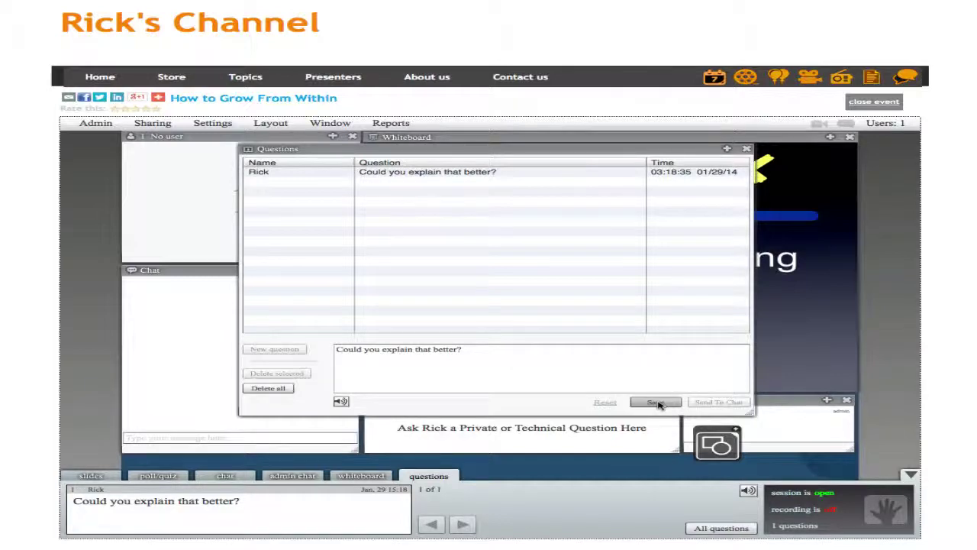
{"action": "left_click", "coordinate": [678, 172]}
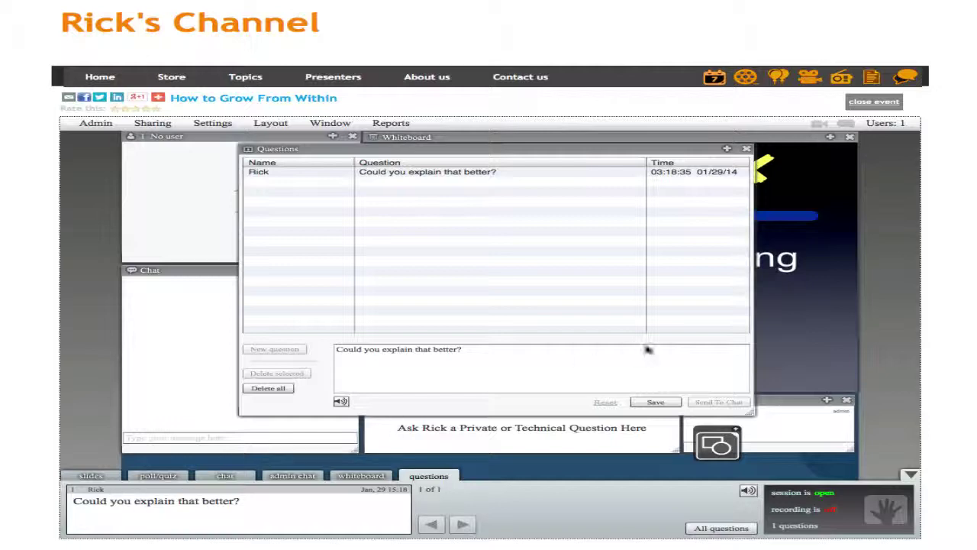
{"action": "left_click", "coordinate": [746, 150]}
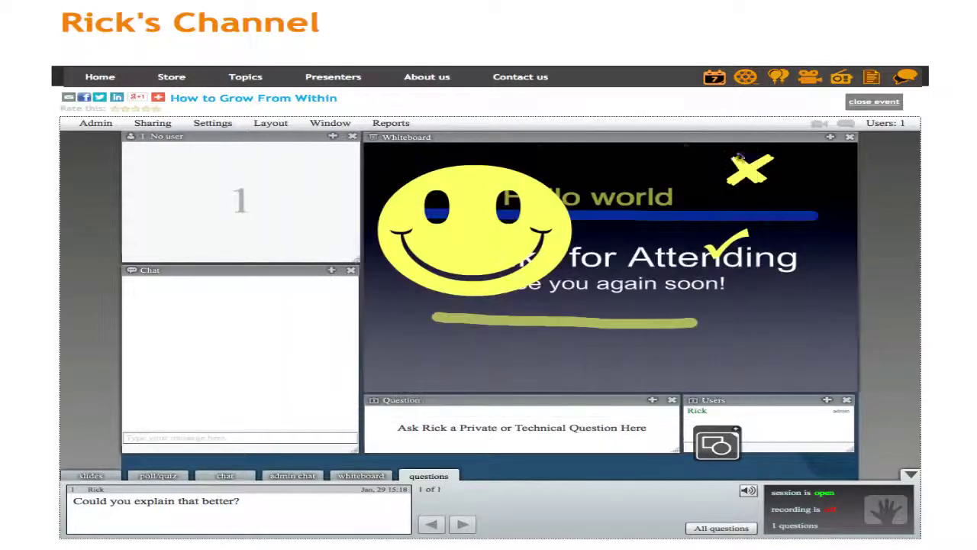
Show the session's chat controls and open the dialog for sharing a video
{"action": "left_click", "coordinate": [225, 477]}
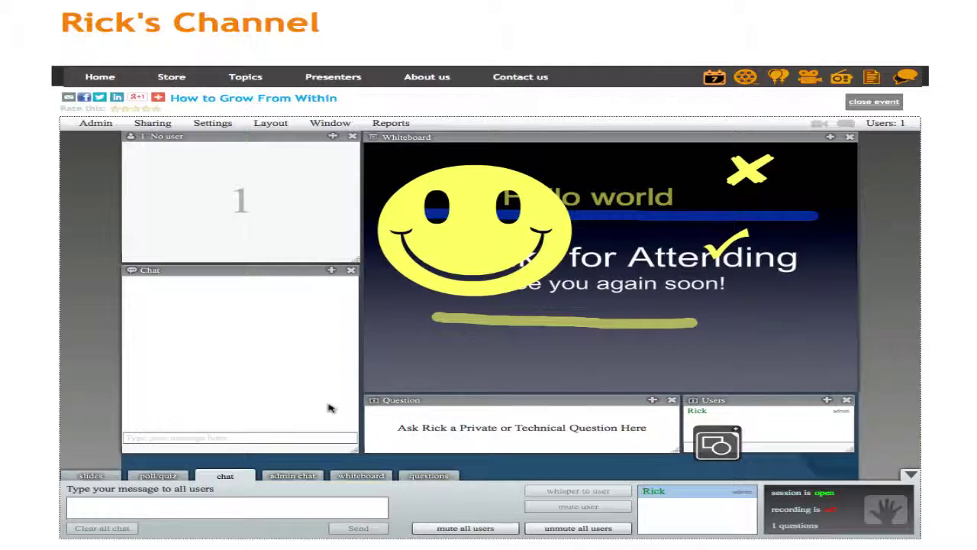
{"action": "left_click", "coordinate": [155, 124]}
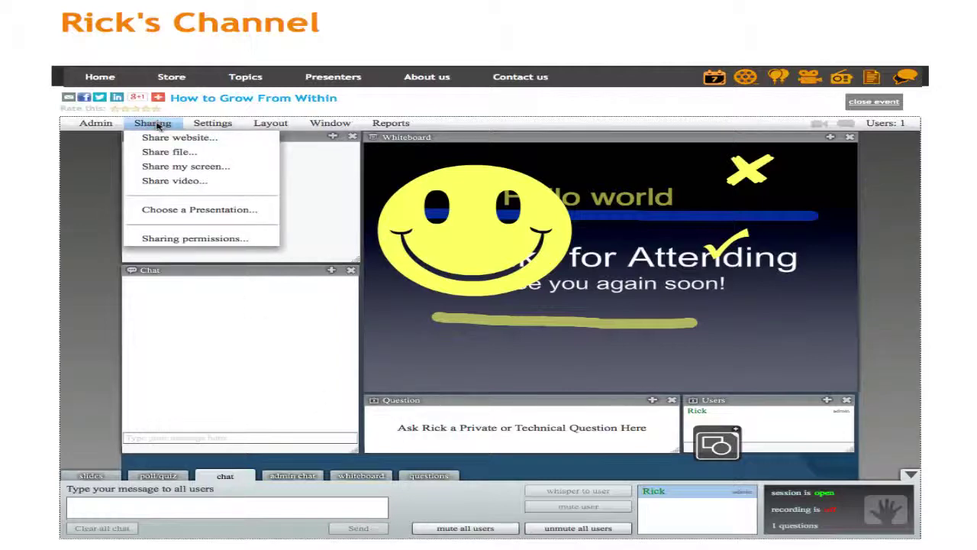
{"action": "left_click", "coordinate": [174, 182]}
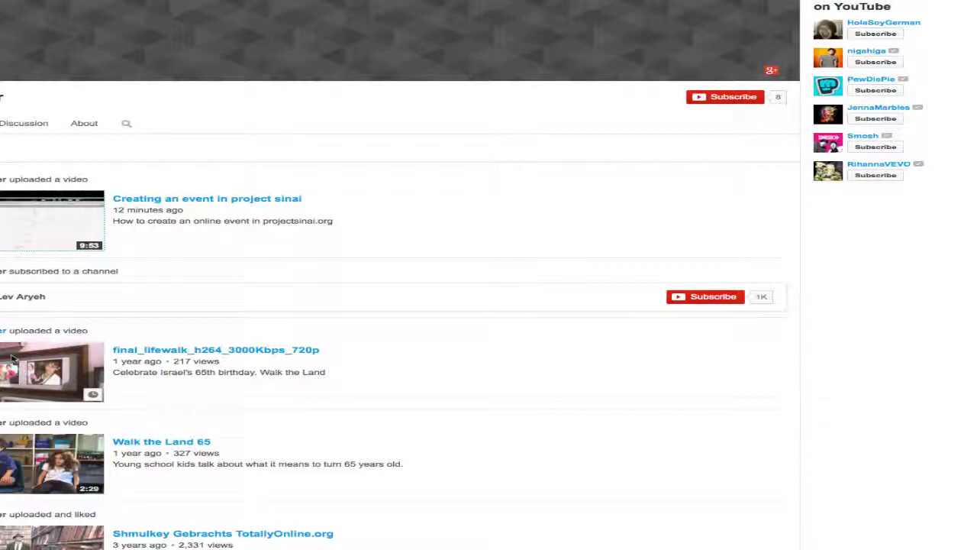
Switch to the YouTube channel page, open the "Walk the Land 65" video and copy its share link
{"action": "scroll", "coordinate": [15, 366], "scroll_direction": "down", "scroll_amount": 1}
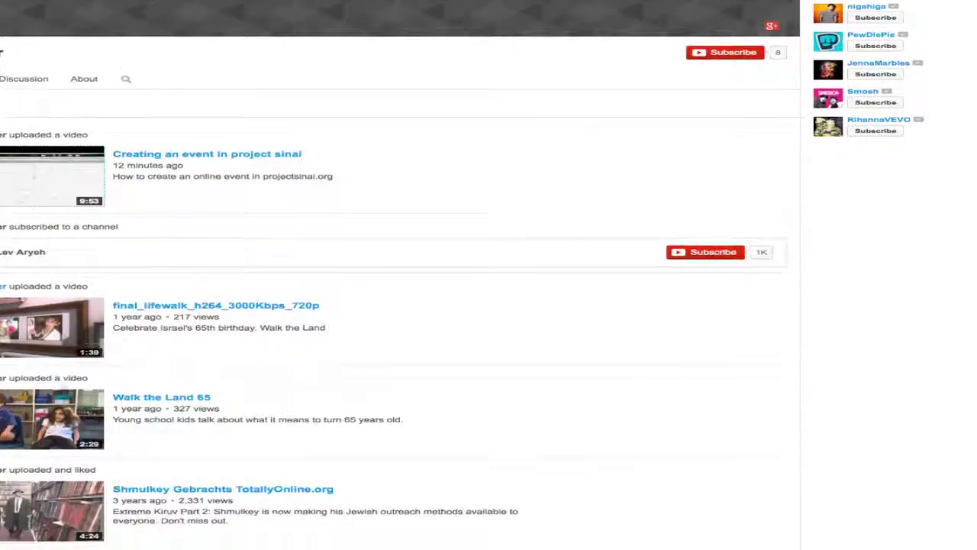
{"action": "left_click", "coordinate": [120, 395]}
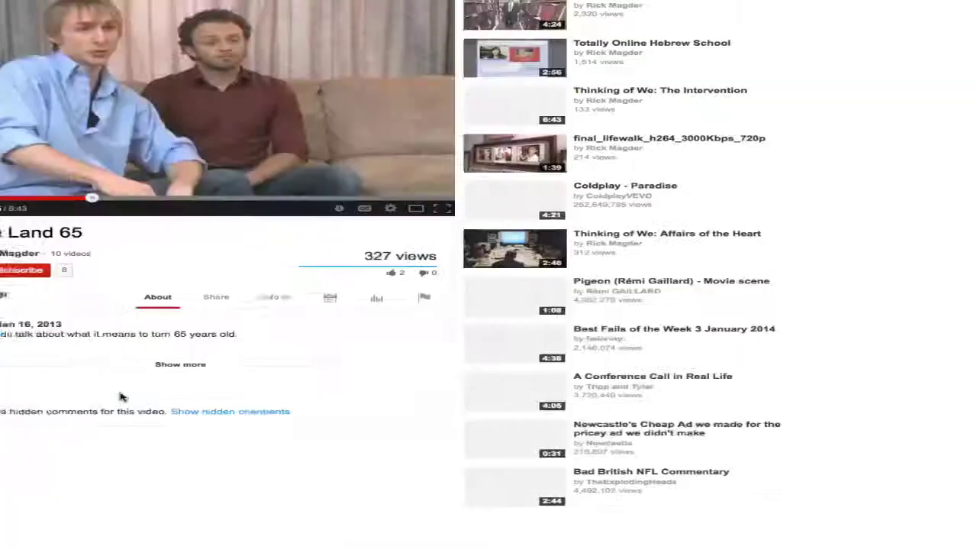
{"action": "left_click", "coordinate": [197, 297]}
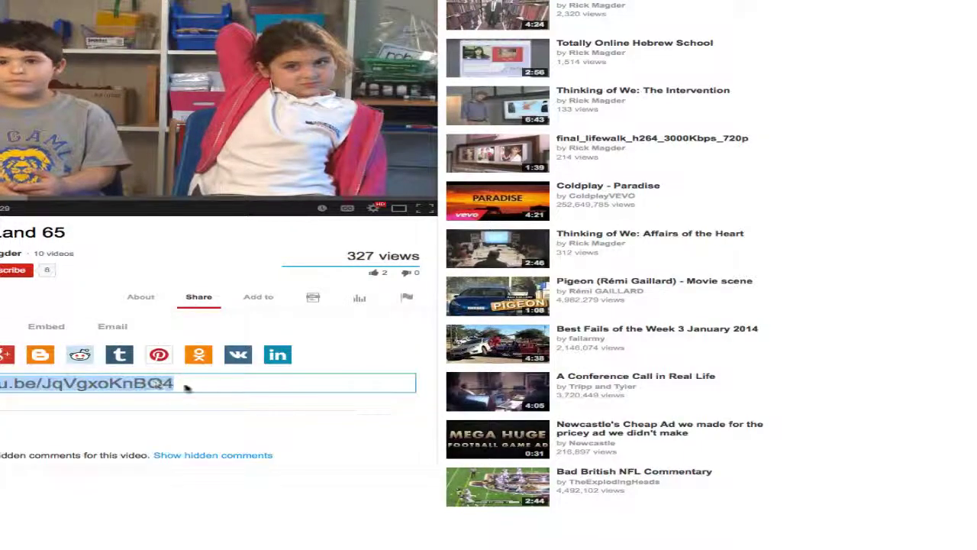
{"action": "left_click", "coordinate": [194, 385]}
{"action": "right_click", "coordinate": [99, 381]}
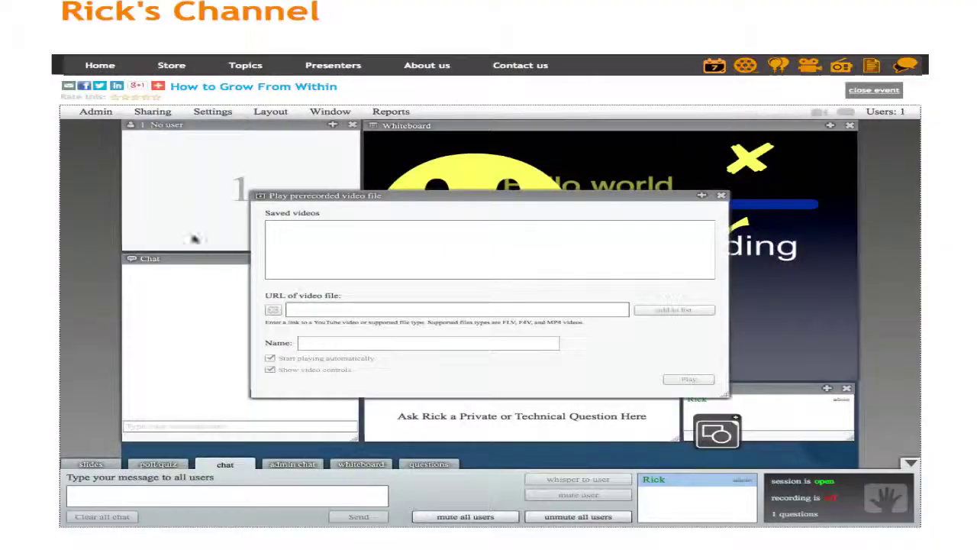
{"action": "left_click", "coordinate": [299, 310]}
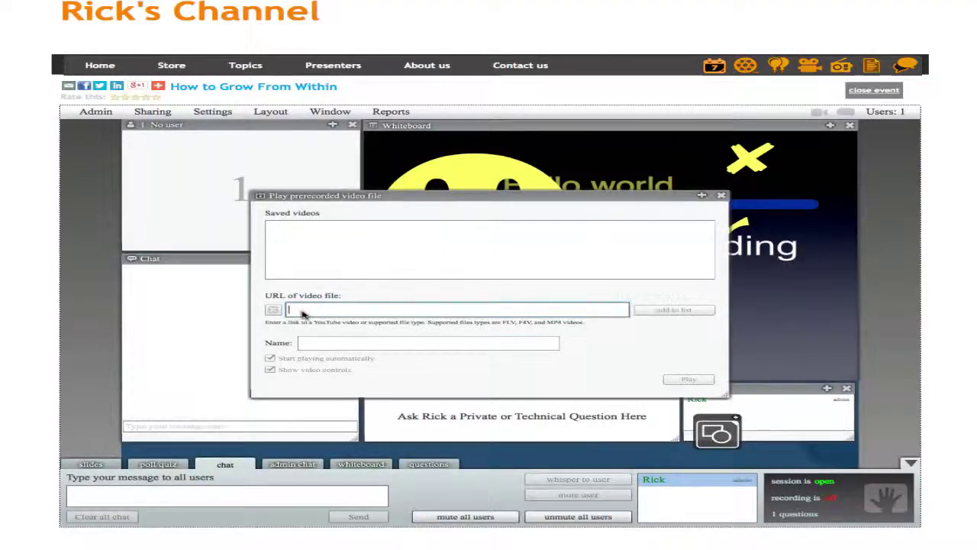
{"action": "type", "text": "http://youtu.be/JqVgxoKnBQ4"}
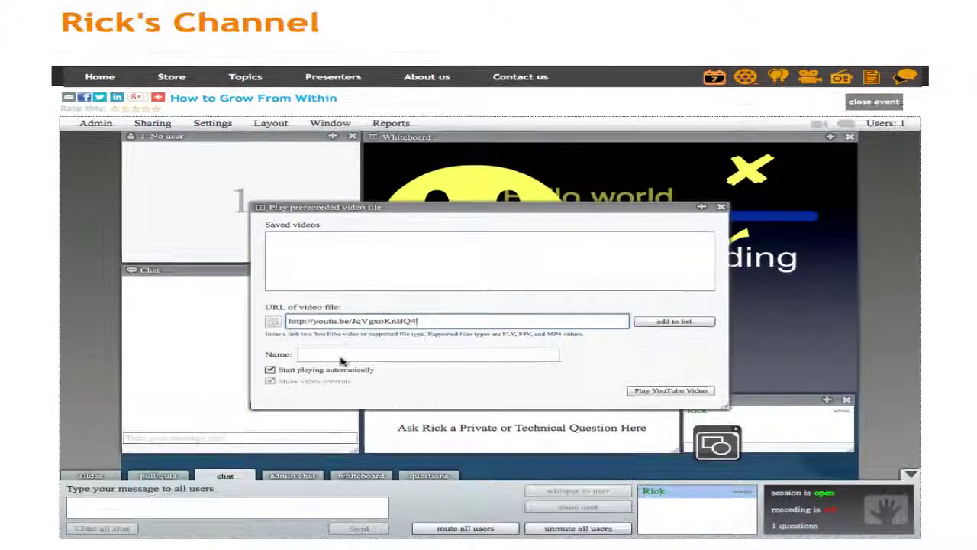
{"action": "left_click", "coordinate": [340, 347]}
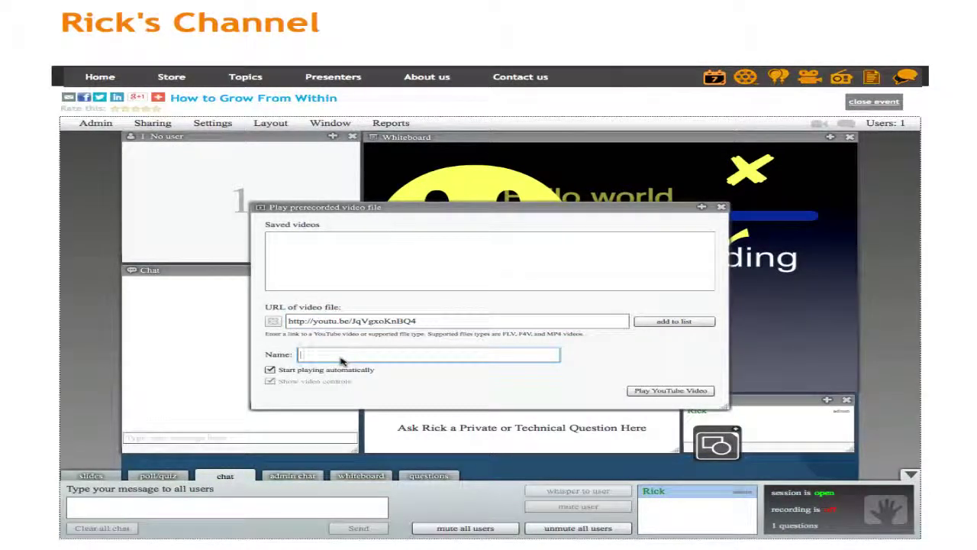
{"action": "type", "text": "iss"}
{"action": "type", "text": "ael video"}
{"action": "left_click", "coordinate": [674, 321]}
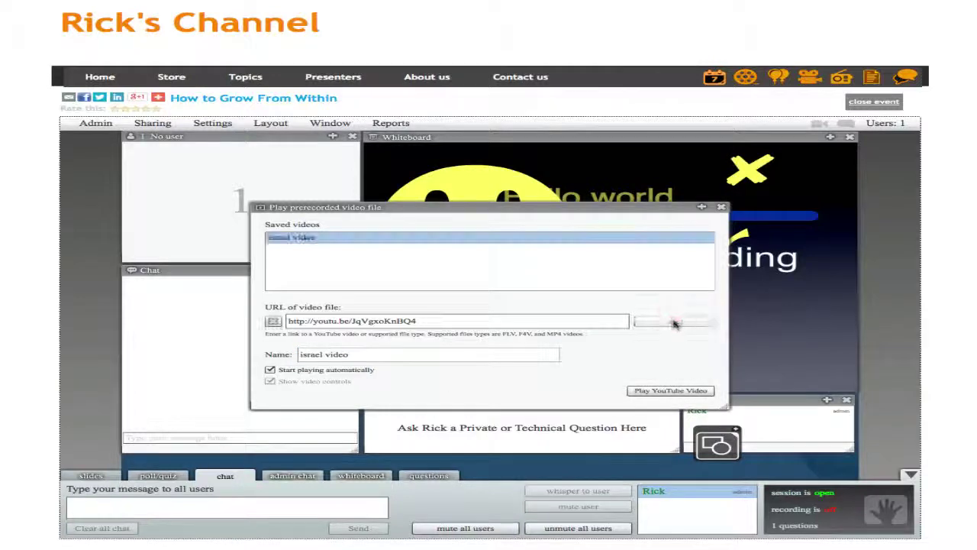
Play the saved YouTube video and fit its window exactly over the Whiteboard pane
{"action": "left_click", "coordinate": [658, 393]}
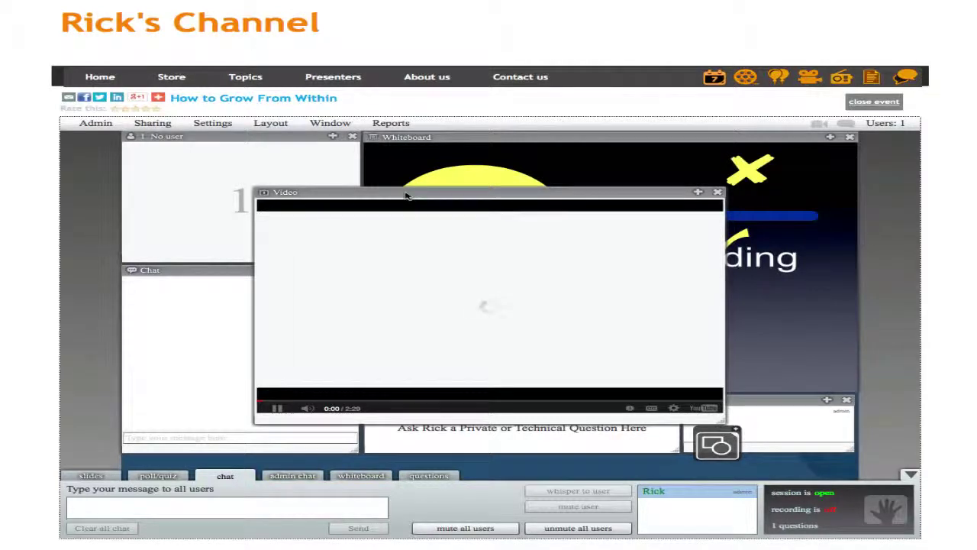
{"action": "left_click_drag", "start_coordinate": [406, 193], "coordinate": [517, 142]}
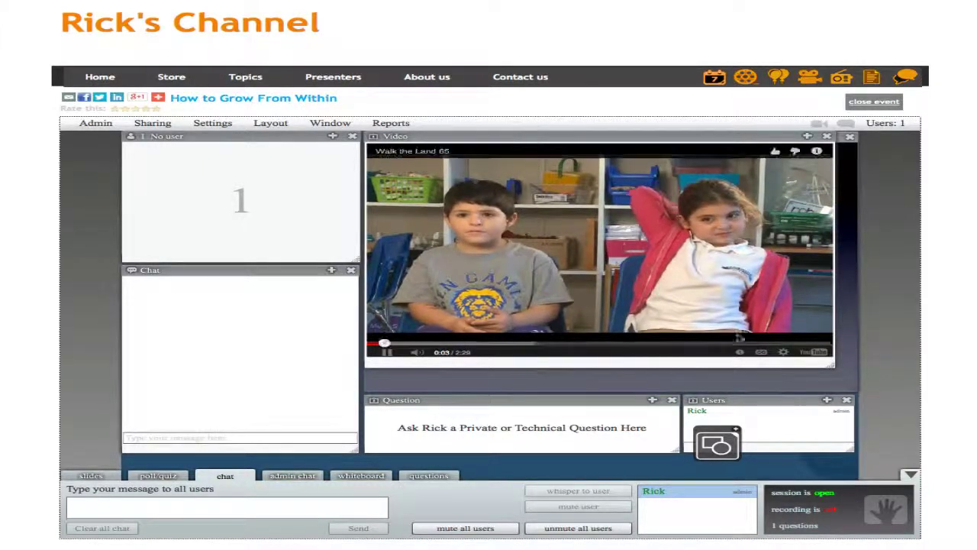
{"action": "left_click_drag", "start_coordinate": [833, 368], "coordinate": [855, 390]}
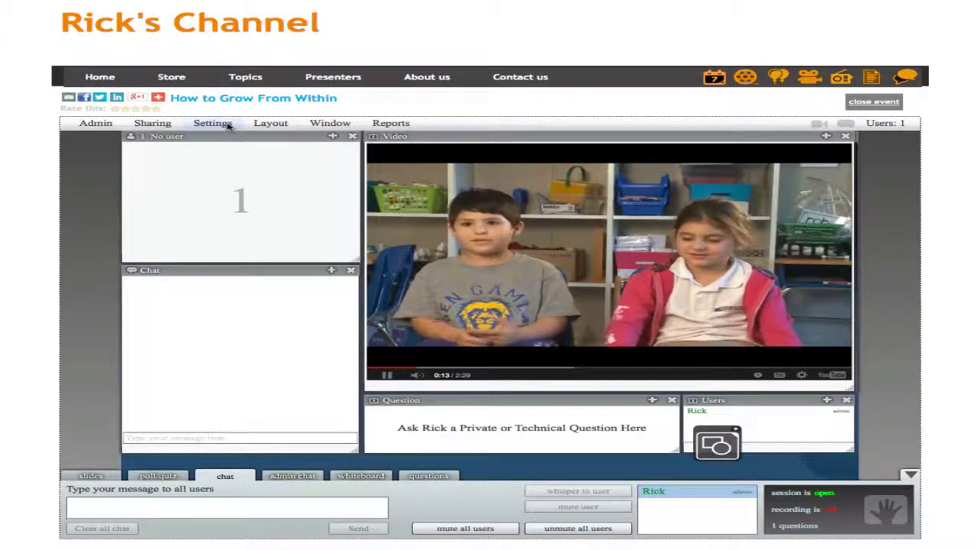
Save the current window arrangement as a new layout named "video"
{"action": "left_click", "coordinate": [268, 125]}
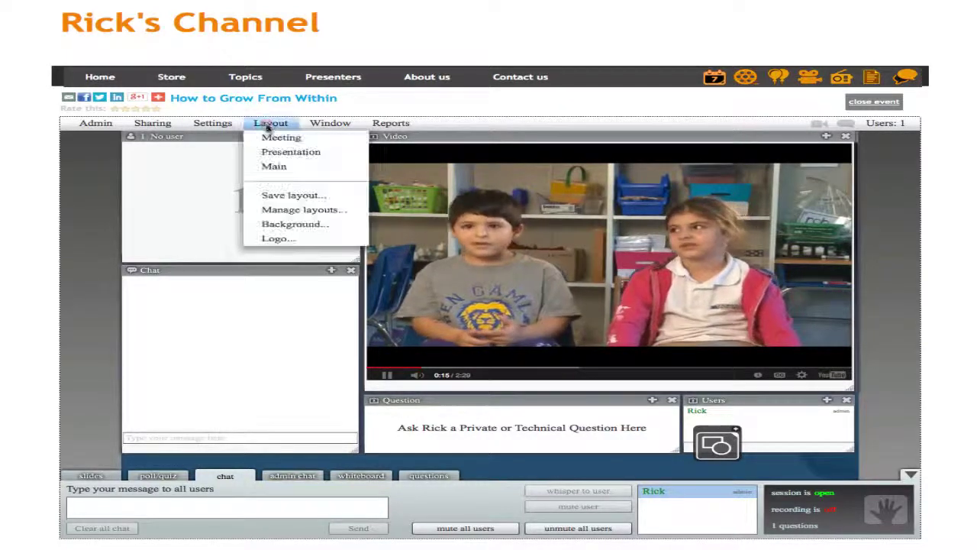
{"action": "left_click", "coordinate": [275, 197]}
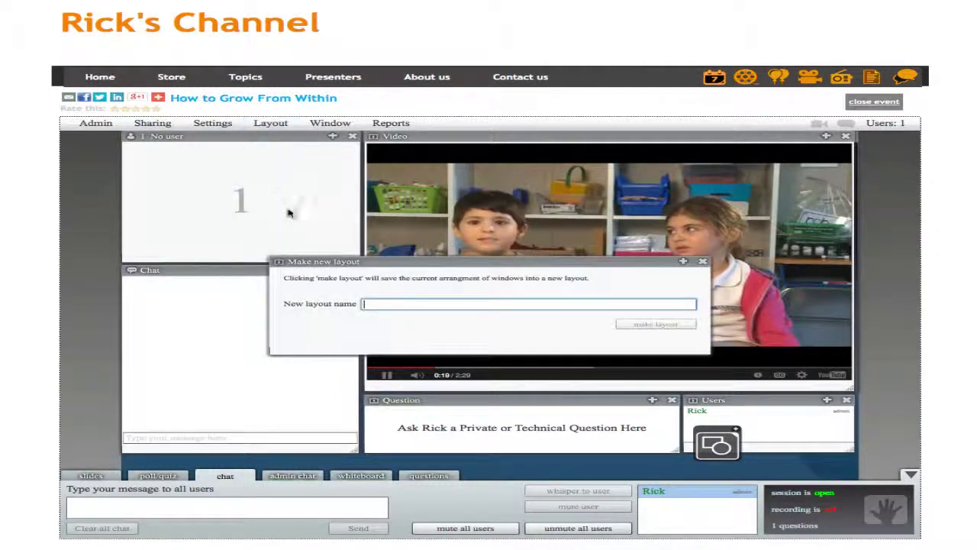
{"action": "type", "text": "video"}
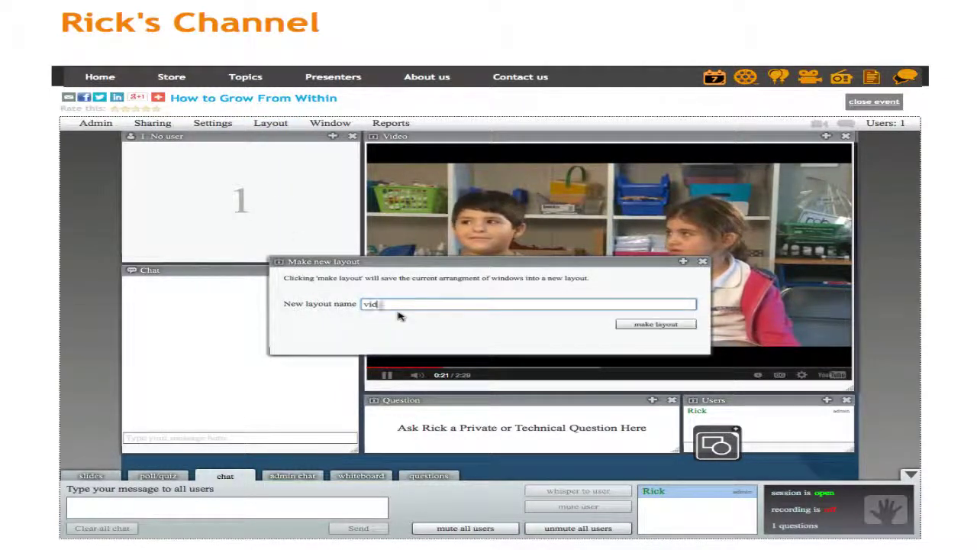
{"action": "left_click", "coordinate": [631, 324]}
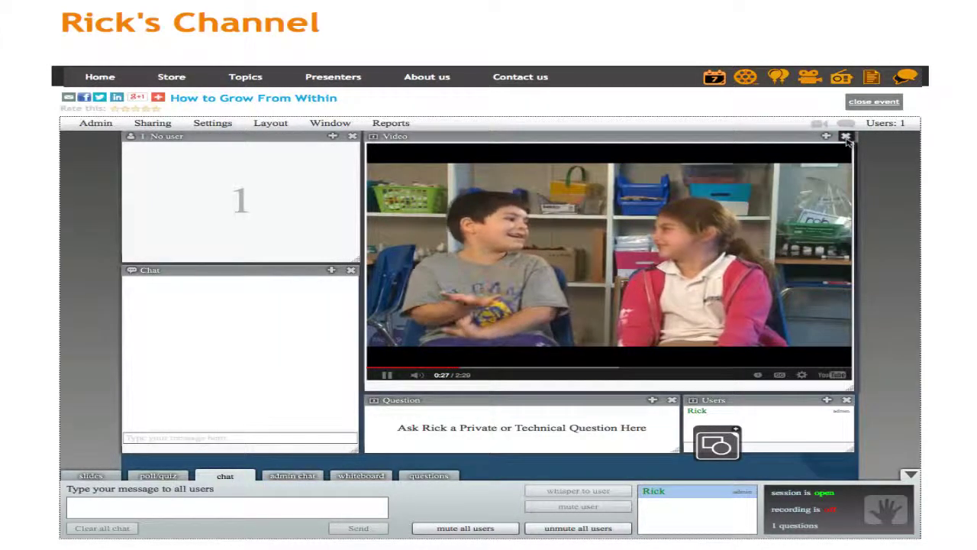
Close the video window and bring it back by applying the "video" layout
{"action": "left_click", "coordinate": [846, 137]}
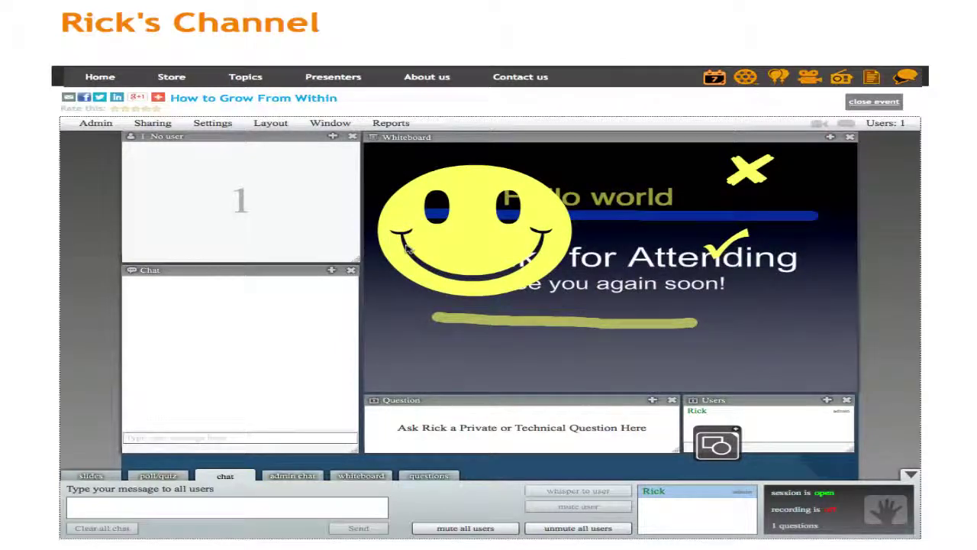
{"action": "left_click", "coordinate": [262, 124]}
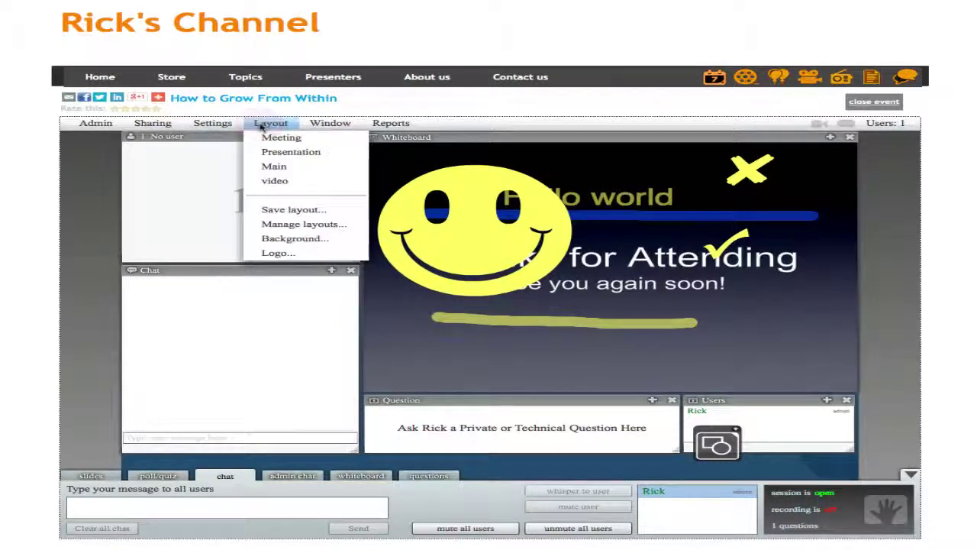
{"action": "left_click", "coordinate": [273, 182]}
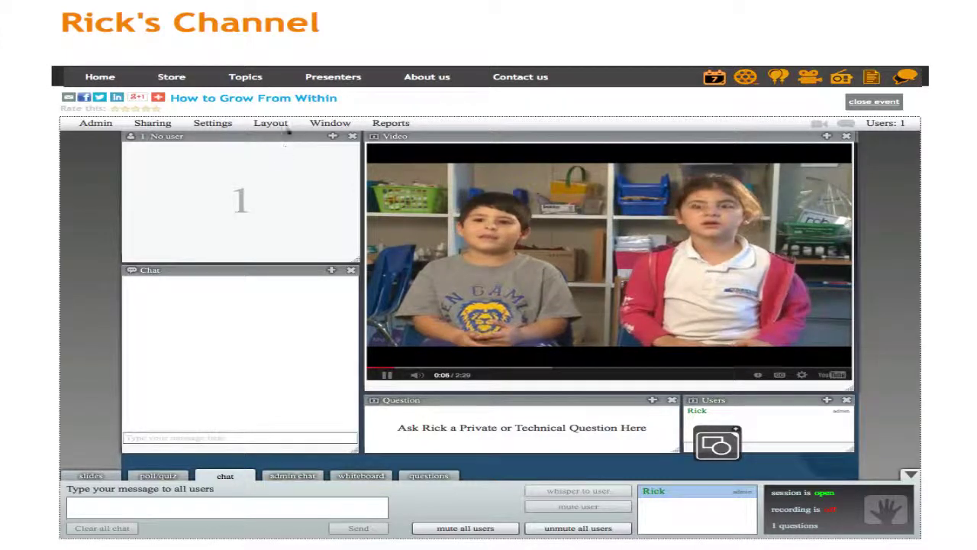
Enlarge the video window to cover all the session panes and close it to return to the whiteboard
{"action": "left_click_drag", "start_coordinate": [417, 142], "coordinate": [173, 142]}
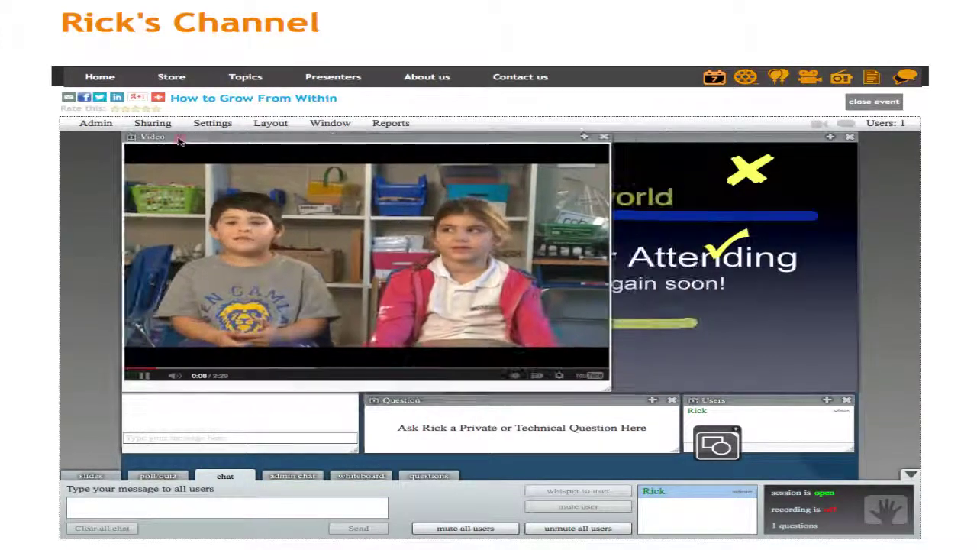
{"action": "left_click_drag", "start_coordinate": [603, 386], "coordinate": [858, 459]}
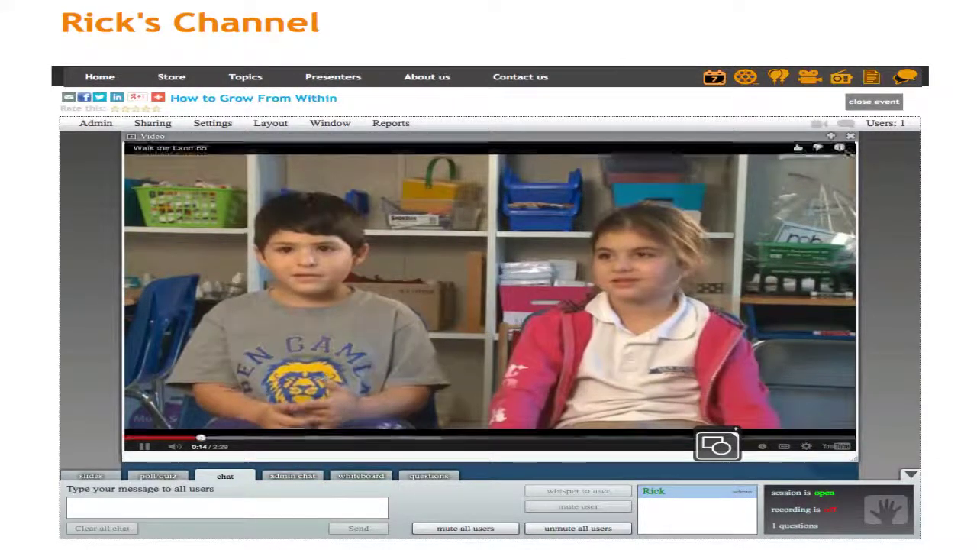
{"action": "left_click", "coordinate": [852, 137]}
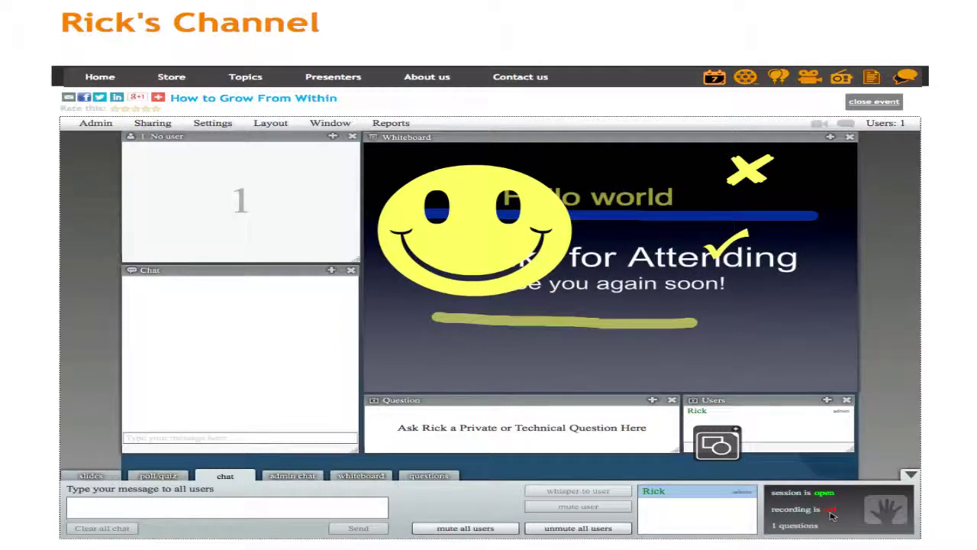
Start a session recording with a segment named "recording1"
{"action": "left_click", "coordinate": [831, 511]}
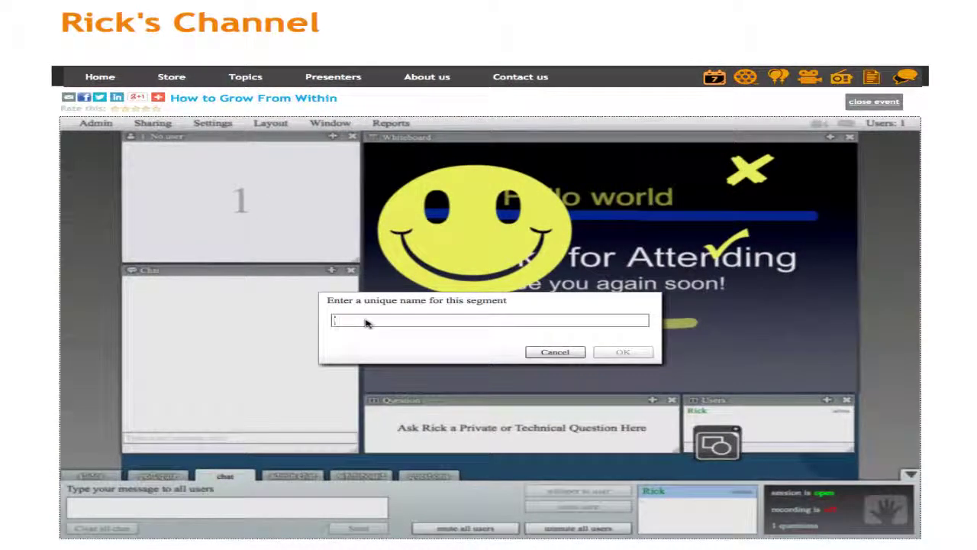
{"action": "type", "text": "tec"}
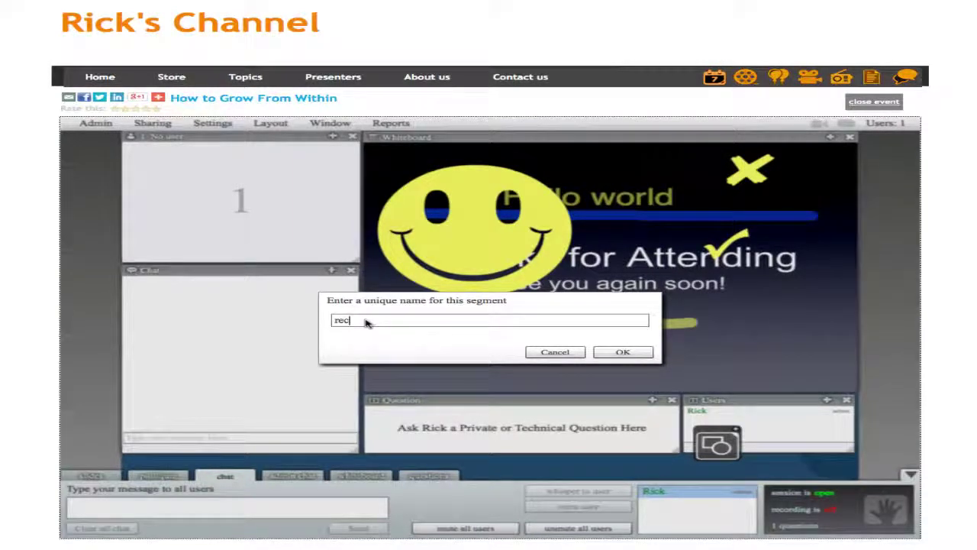
{"action": "type", "text": "ording1"}
{"action": "left_click", "coordinate": [620, 352]}
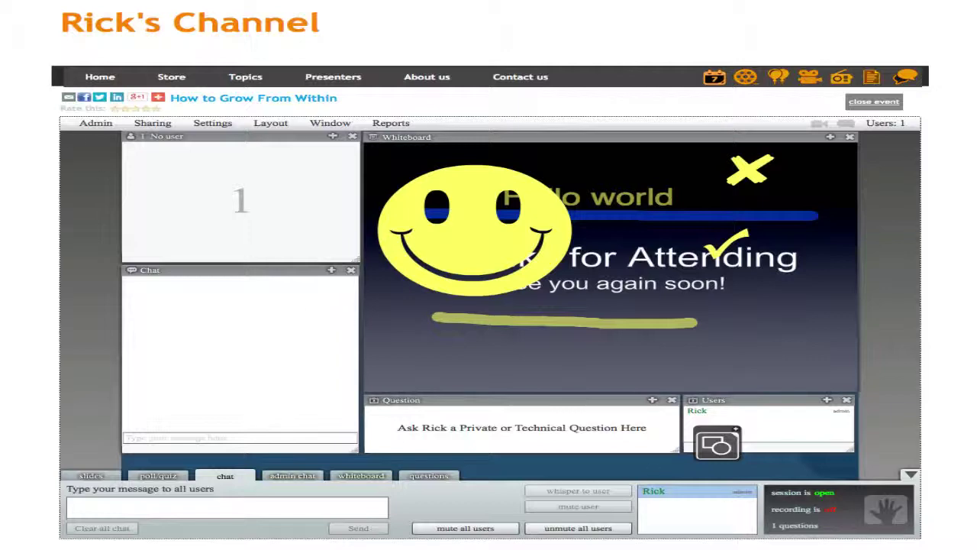
{"action": "left_click", "coordinate": [85, 125]}
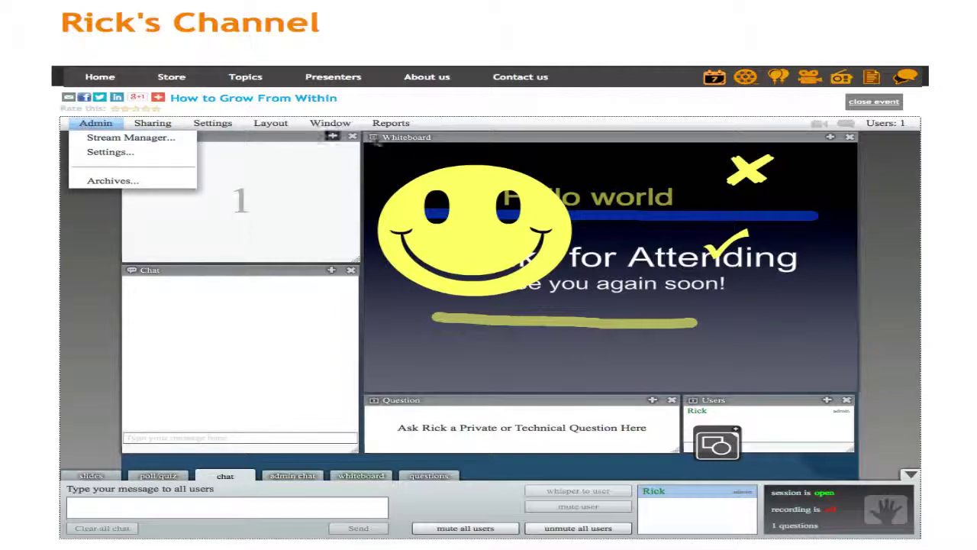
{"action": "left_click", "coordinate": [271, 123]}
{"action": "left_click", "coordinate": [493, 125]}
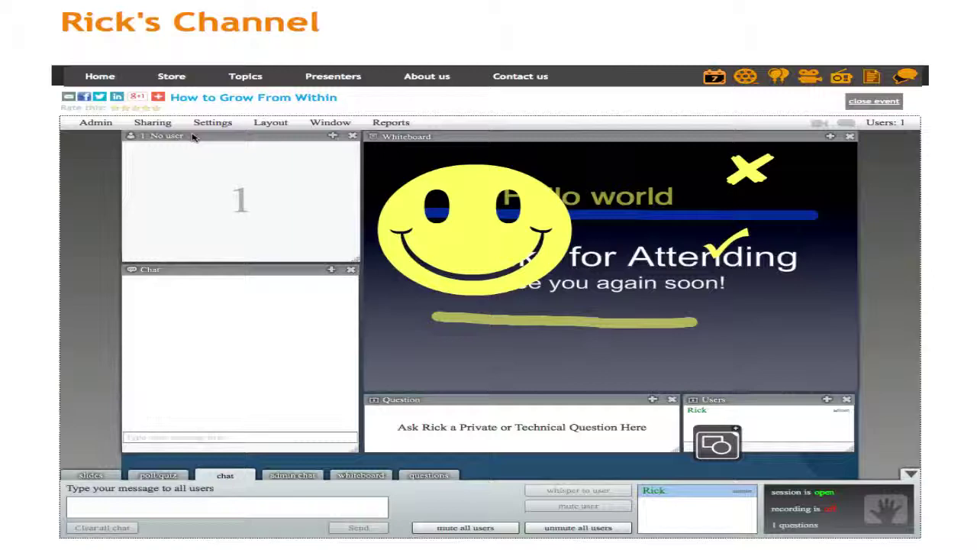
Open the Stream Manager, assign your own stream to live slot 1, and move the window clear of the camera pane
{"action": "left_click", "coordinate": [95, 122]}
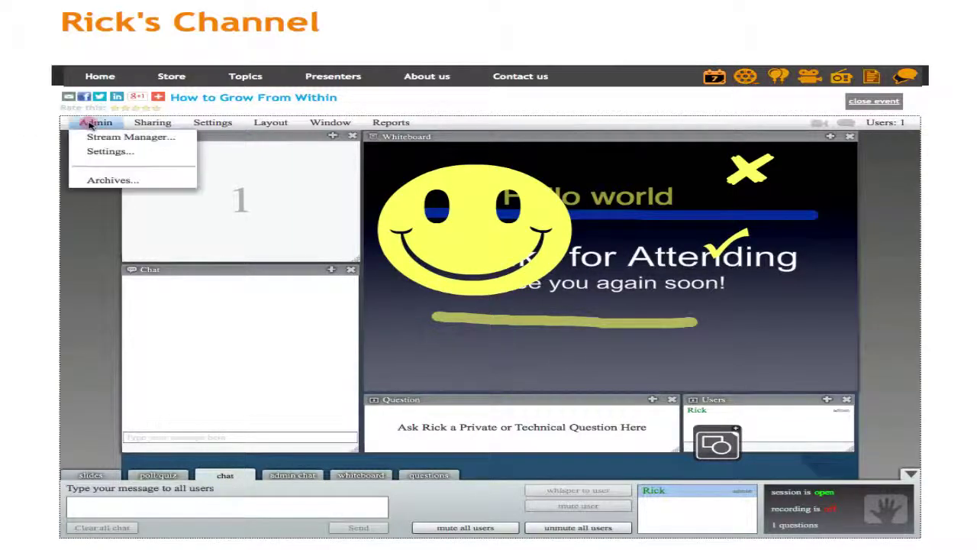
{"action": "left_click", "coordinate": [95, 137]}
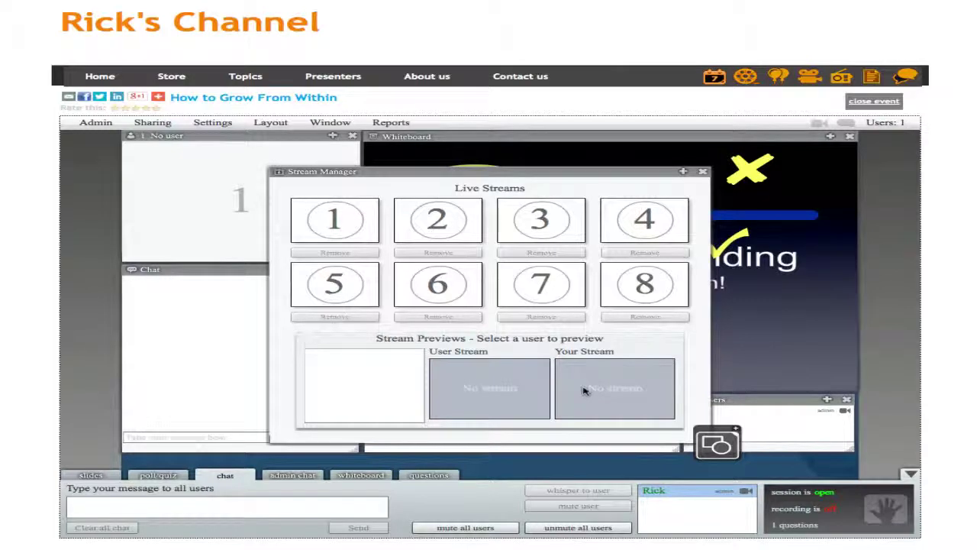
{"action": "left_click_drag", "start_coordinate": [582, 390], "coordinate": [330, 219]}
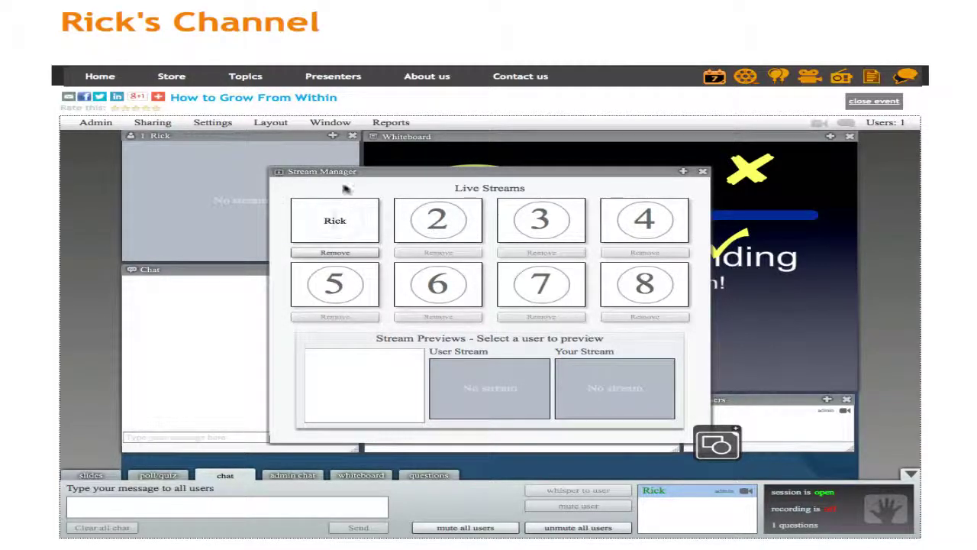
{"action": "left_click_drag", "start_coordinate": [353, 172], "coordinate": [457, 176]}
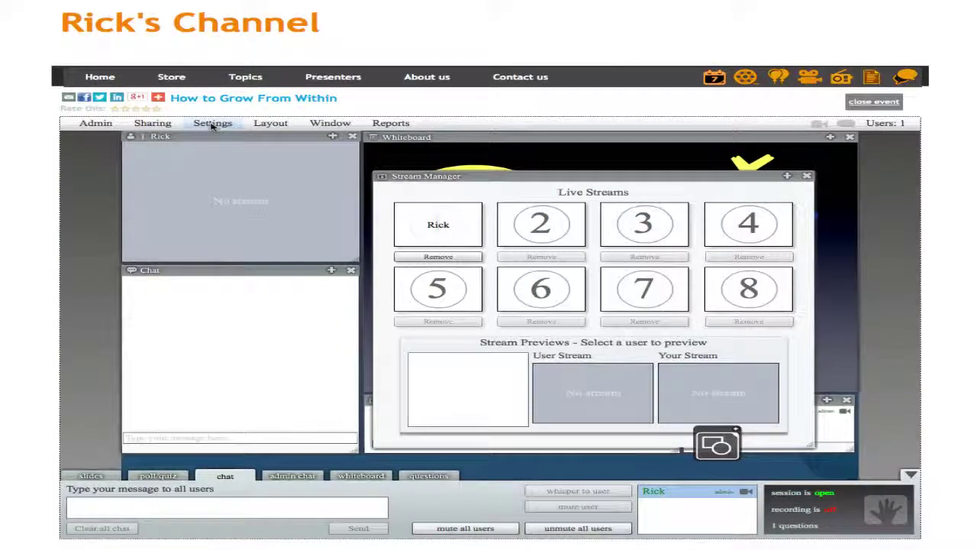
Open the camera settings, choose iGlasses as the video input device, and move the dialog below the camera pane
{"action": "scroll", "coordinate": [213, 127], "scroll_direction": "down", "scroll_amount": 1}
{"action": "scroll", "coordinate": [212, 126], "scroll_direction": "up", "scroll_amount": 1}
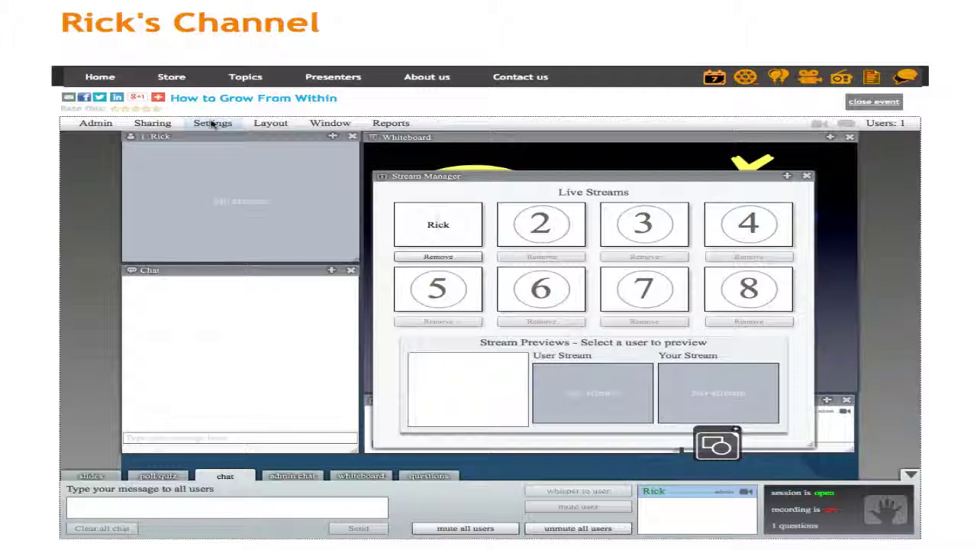
{"action": "left_click", "coordinate": [213, 126]}
{"action": "left_click", "coordinate": [221, 137]}
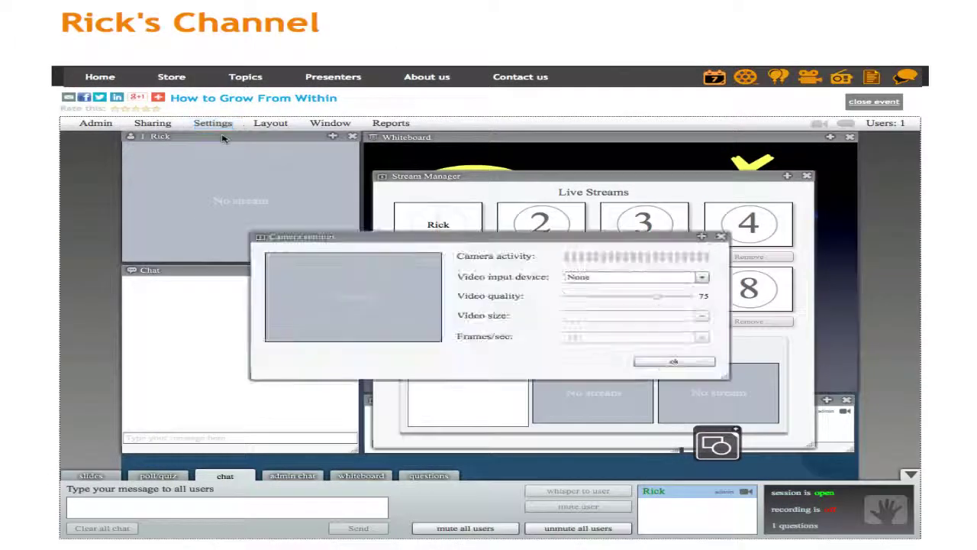
{"action": "mouse_move", "coordinate": [455, 237]}
{"action": "left_mouse_down"}
{"action": "mouse_move", "coordinate": [495, 217]}
{"action": "mouse_move", "coordinate": [471, 230]}
{"action": "left_mouse_up"}
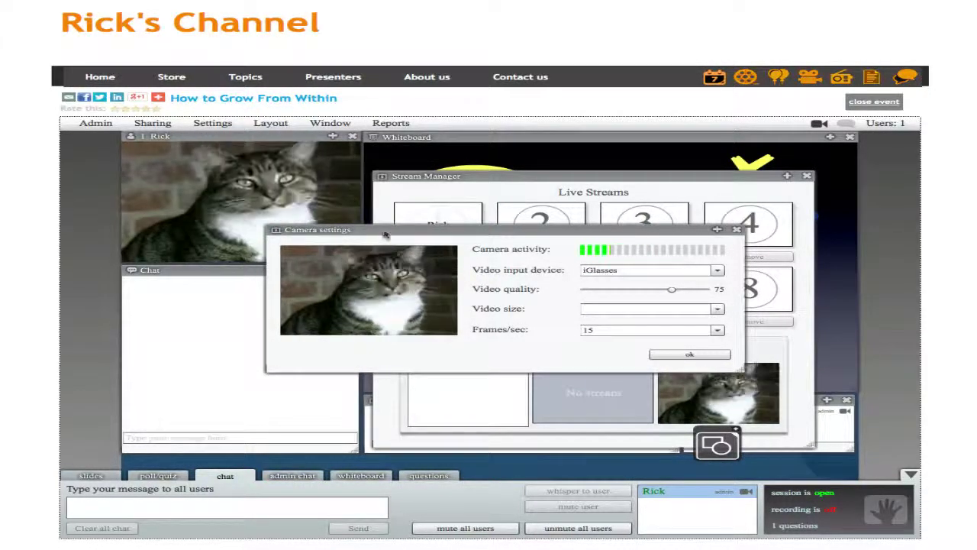
{"action": "left_click_drag", "start_coordinate": [384, 231], "coordinate": [401, 273]}
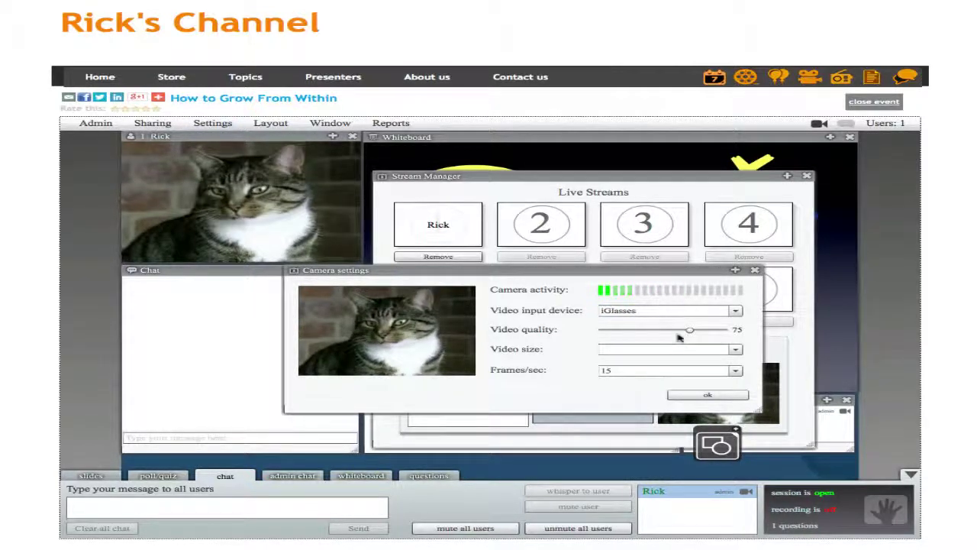
In the camera settings, keep iGlasses as the input device, set video quality to 80 and video size to 320x240, and confirm
{"action": "left_click", "coordinate": [205, 124]}
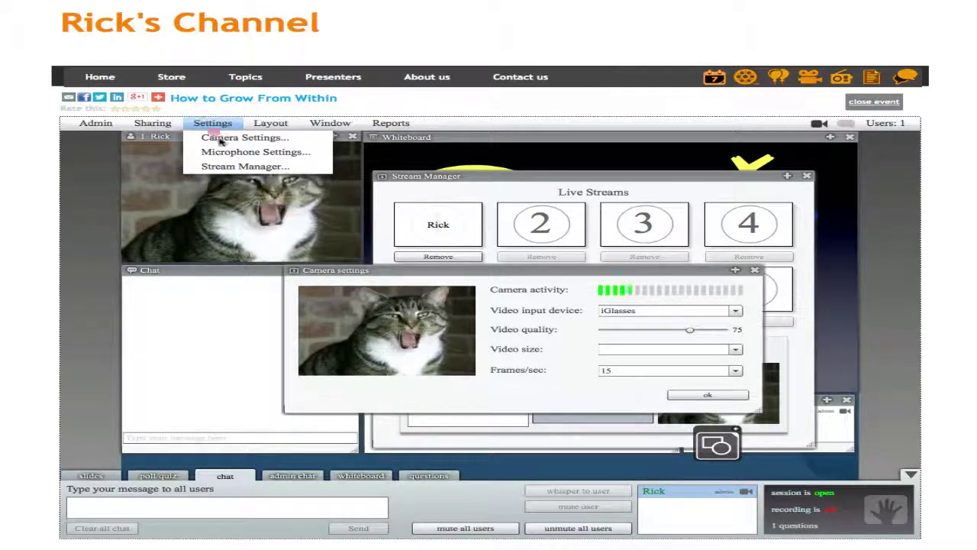
{"action": "left_click", "coordinate": [221, 139]}
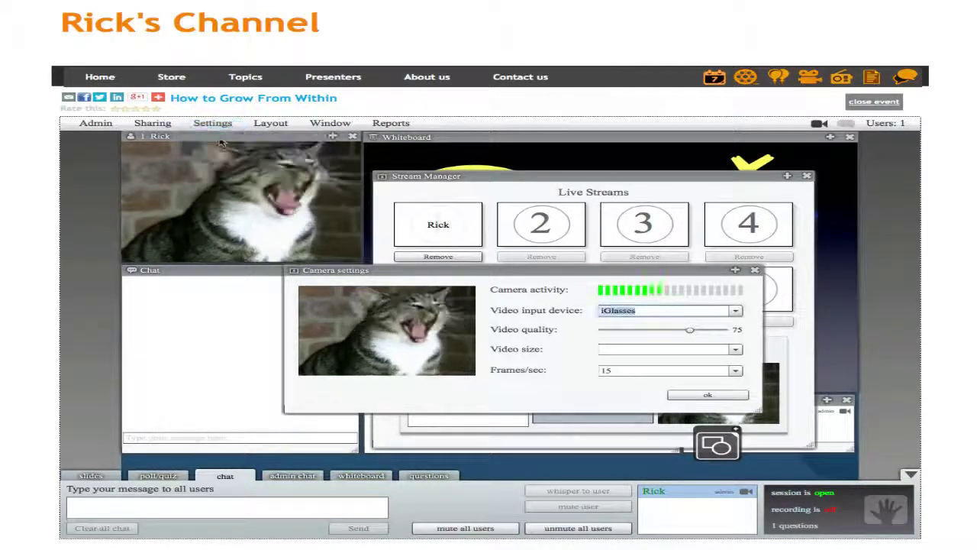
{"action": "left_click", "coordinate": [736, 311]}
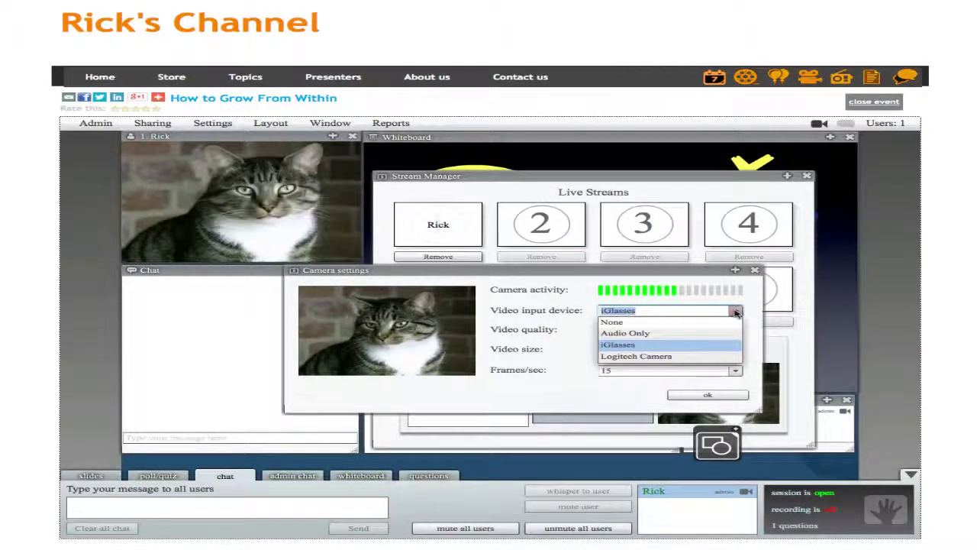
{"action": "left_click", "coordinate": [649, 344]}
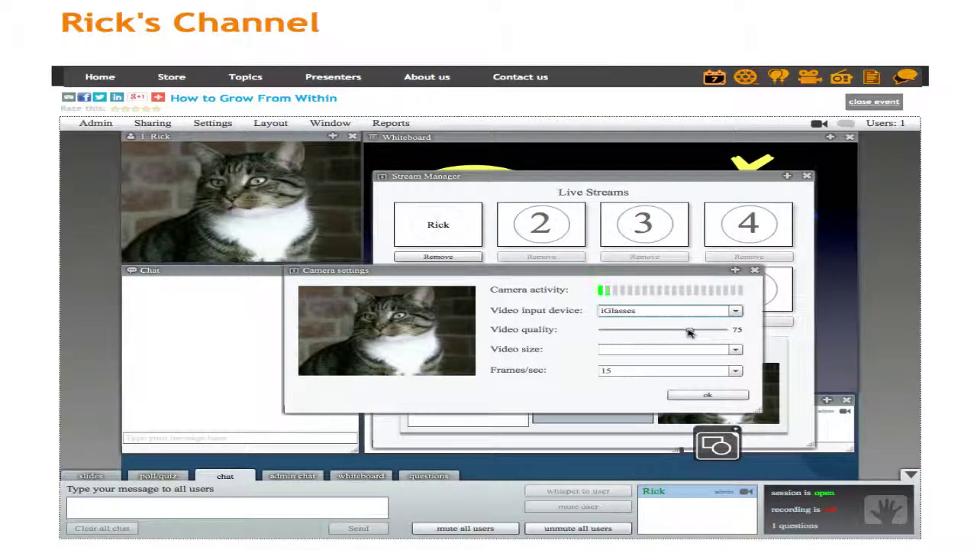
{"action": "left_click_drag", "start_coordinate": [689, 332], "coordinate": [695, 332]}
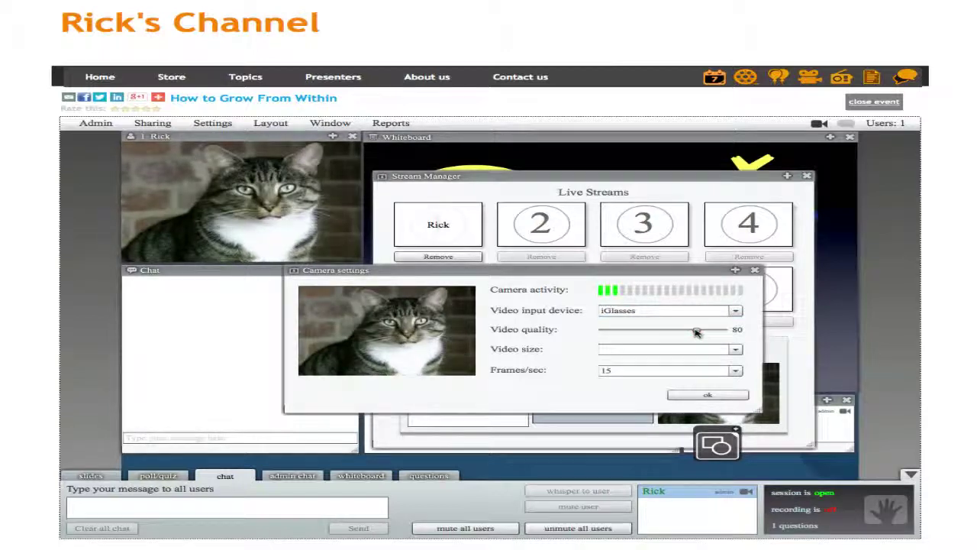
{"action": "left_click", "coordinate": [735, 349]}
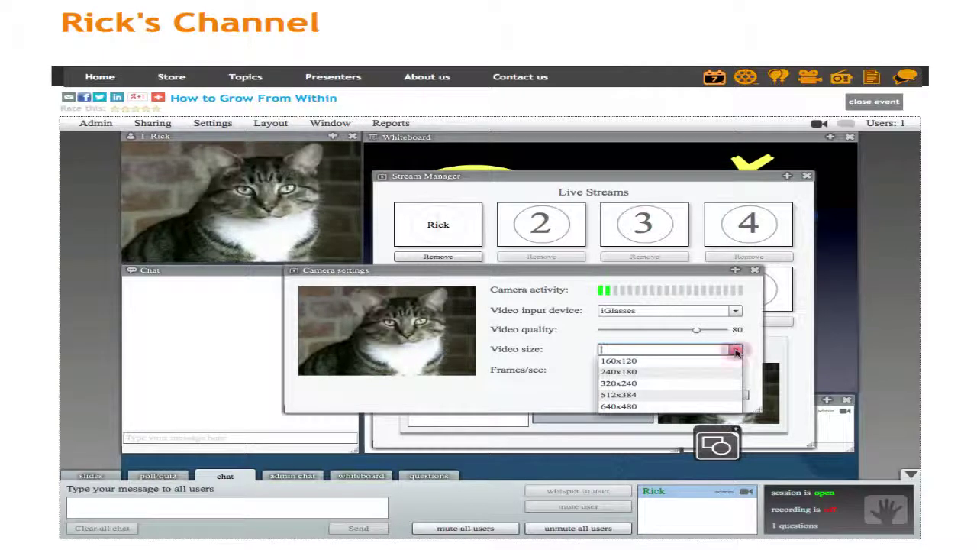
{"action": "left_click", "coordinate": [672, 382]}
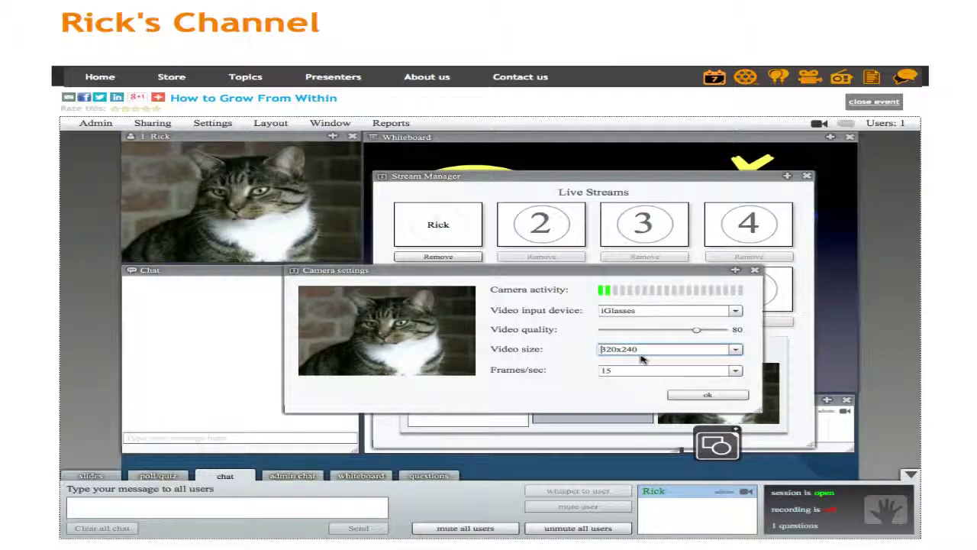
{"action": "left_click", "coordinate": [687, 395]}
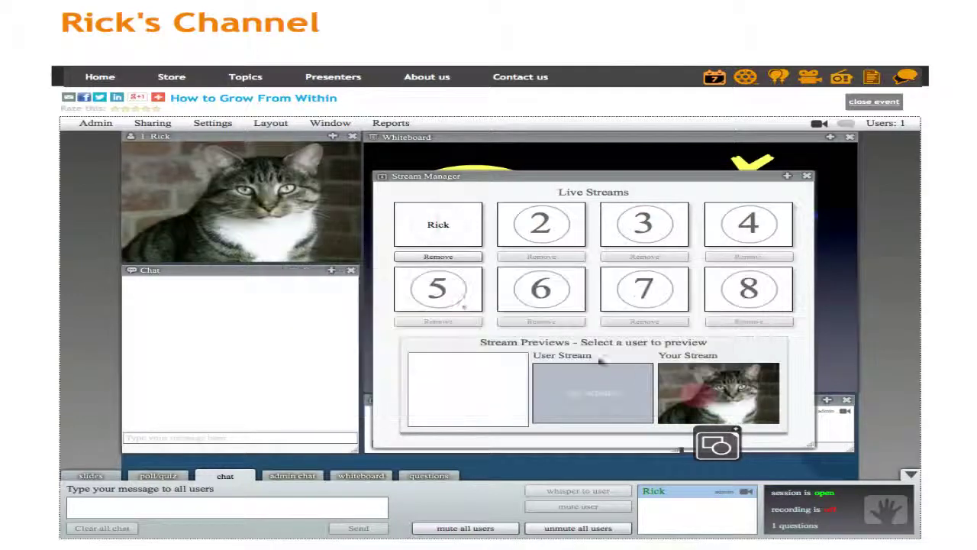
Review the microphone's input device, input volume and silence cutoff settings, and accept them
{"action": "left_click", "coordinate": [212, 124]}
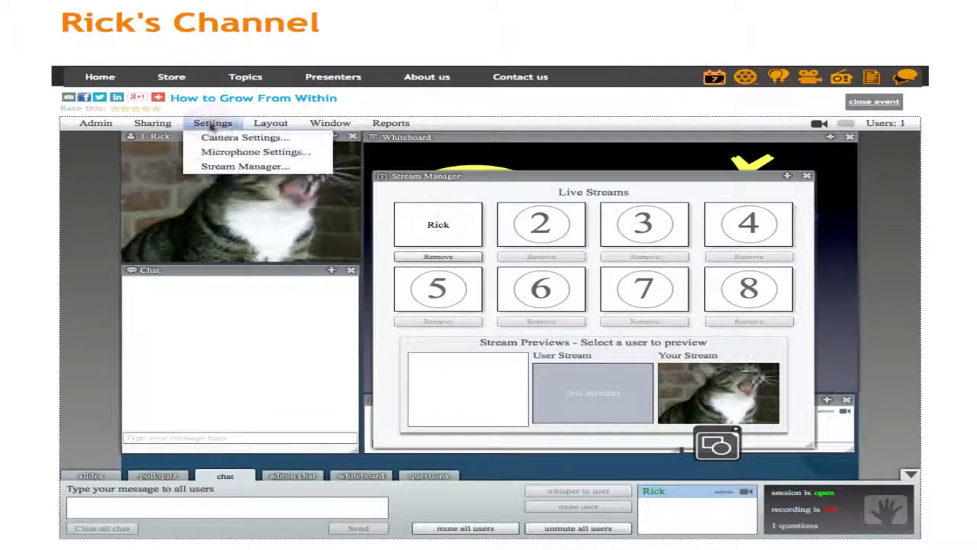
{"action": "left_click", "coordinate": [220, 153]}
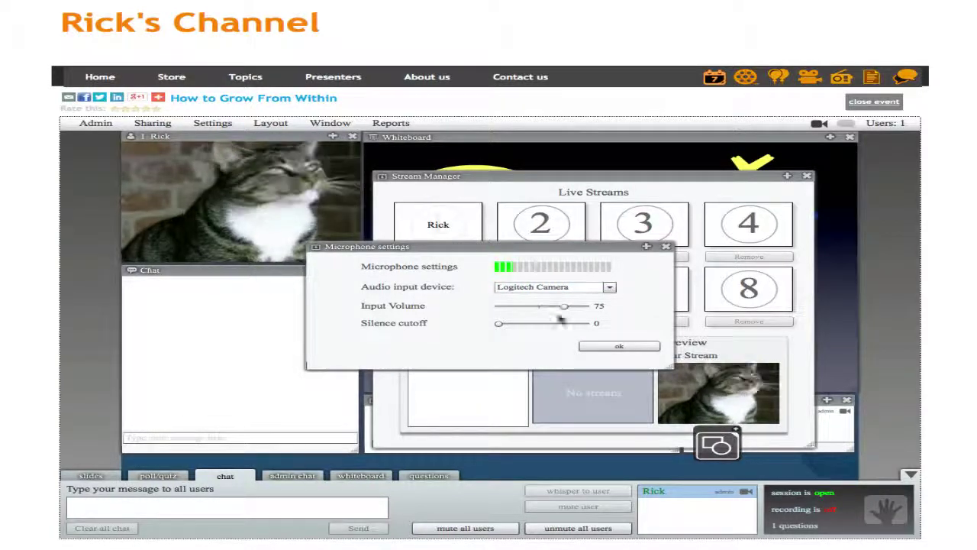
{"action": "left_click", "coordinate": [611, 348]}
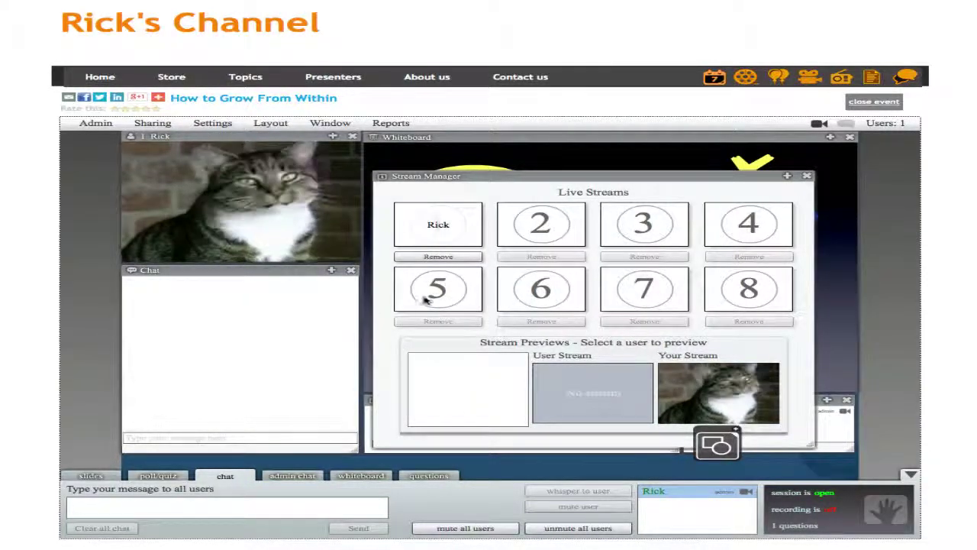
Remove your own stream from live slot 1, assign it to that slot again, and close the Stream Manager
{"action": "left_click", "coordinate": [434, 257]}
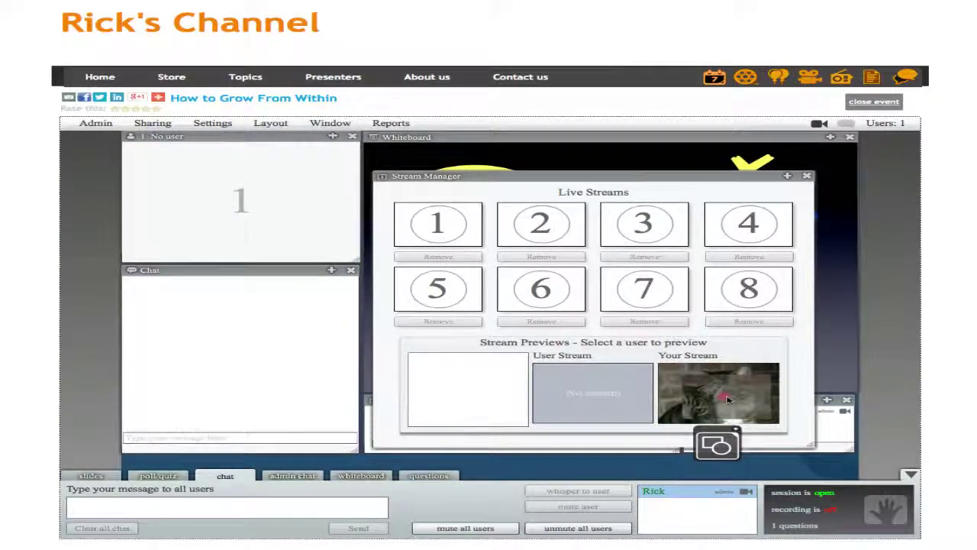
{"action": "left_click_drag", "start_coordinate": [721, 395], "coordinate": [436, 220]}
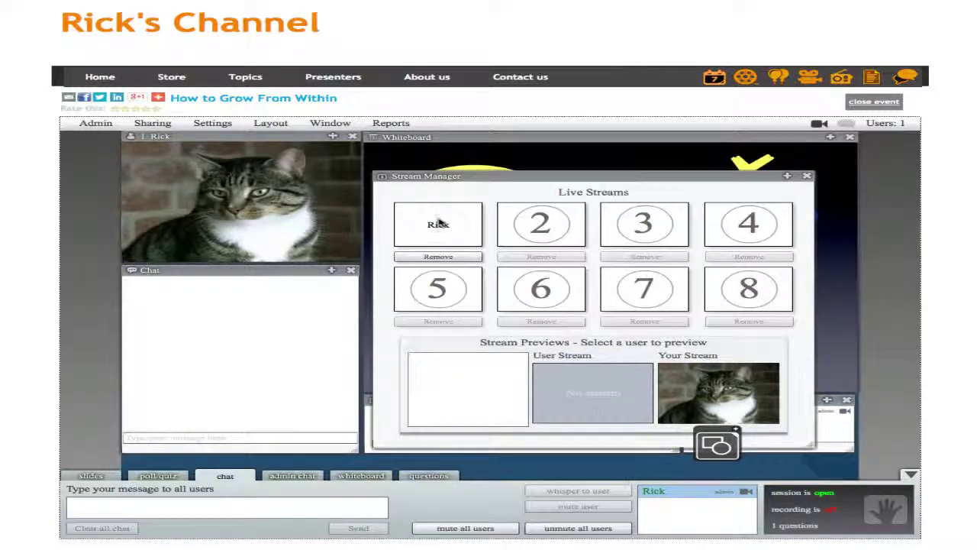
{"action": "left_click", "coordinate": [807, 176]}
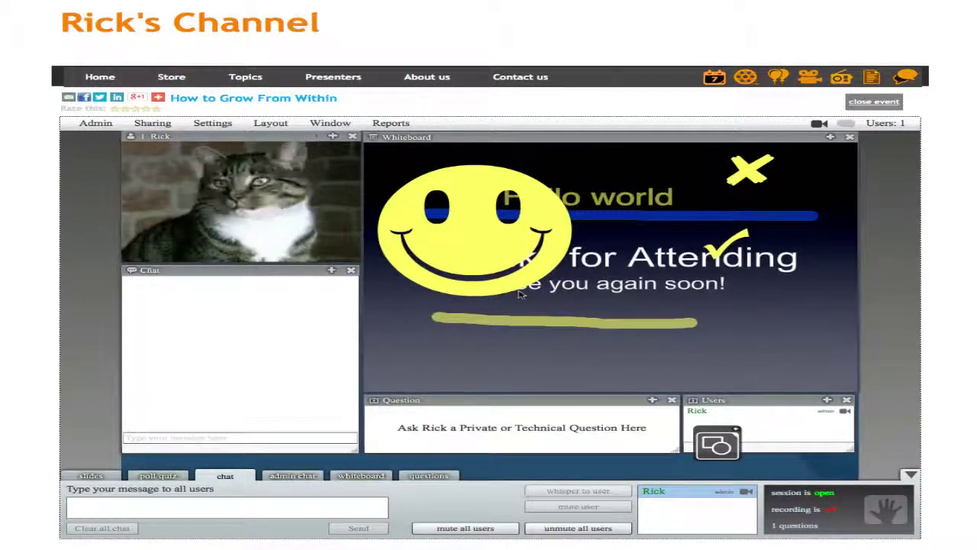